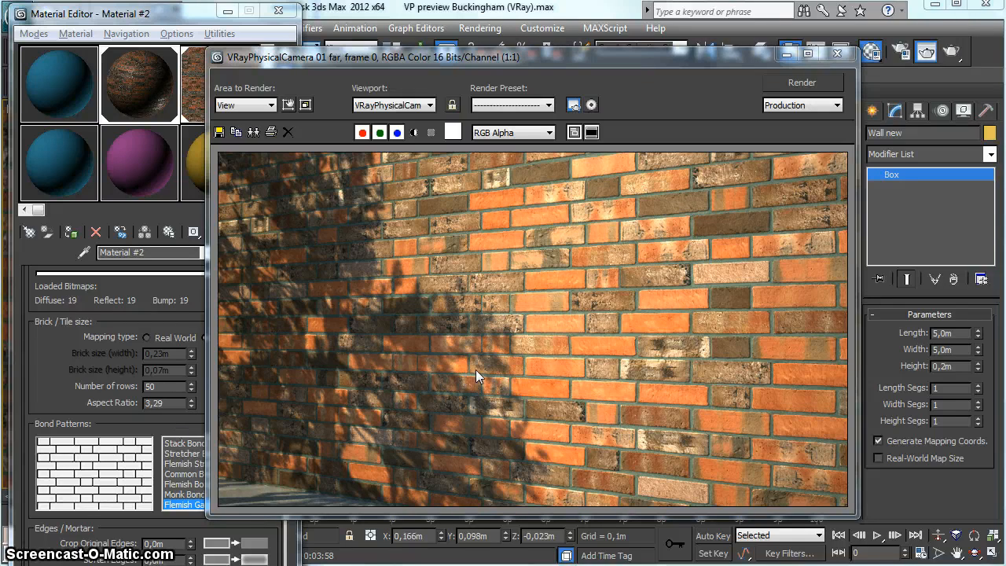
# - Compare the cobblestones render with the brick wall render, and close the brick wall's render window
pyautogui.hotkey('alt', 'Tab')
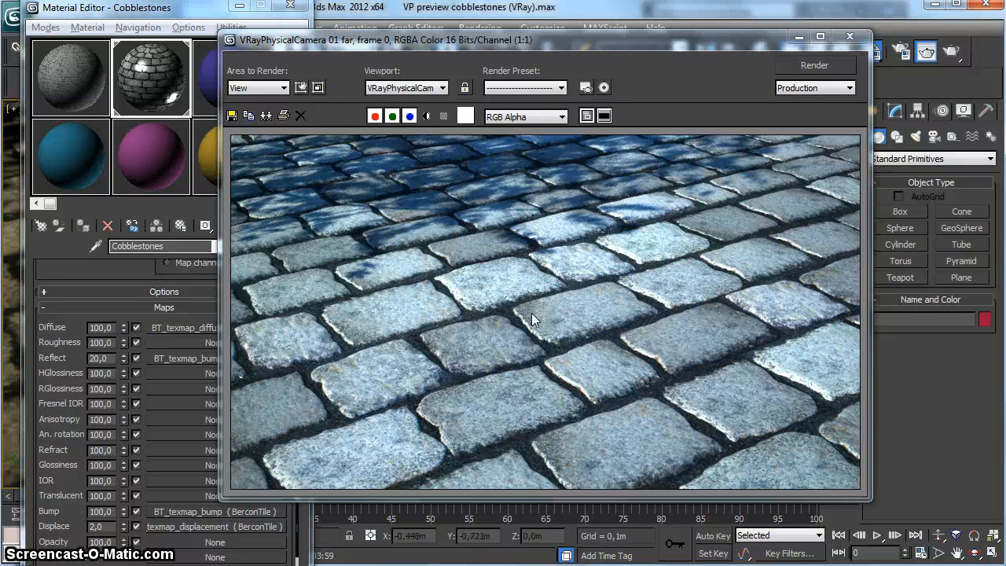
pyautogui.hotkey('alt', 'Tab')
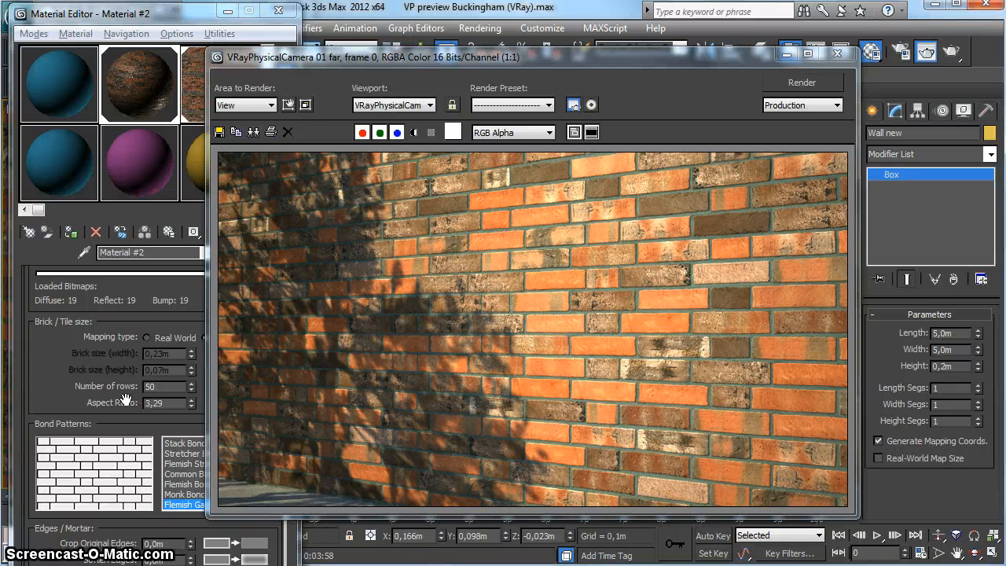
pyautogui.click(75, 389)
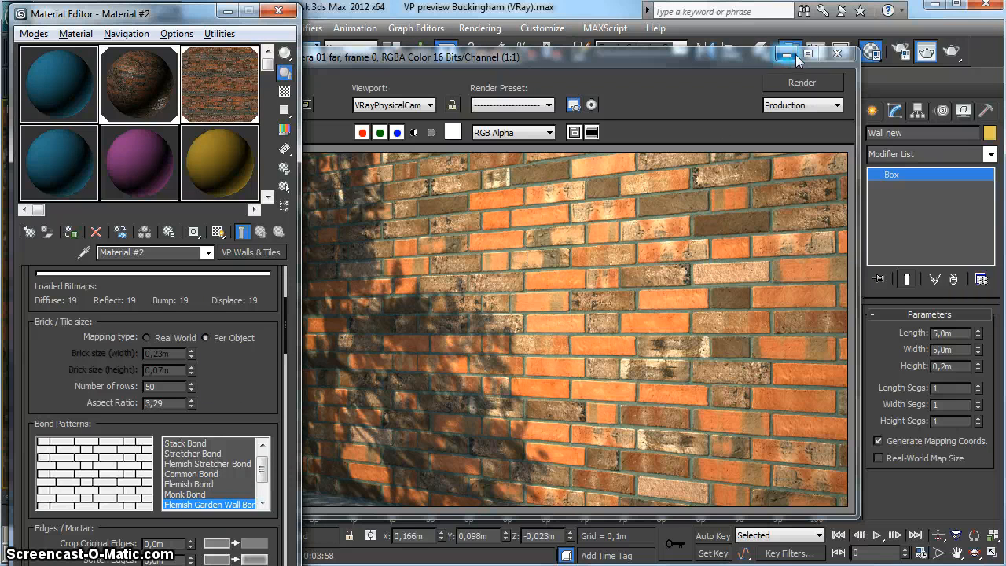
pyautogui.click(837, 53)
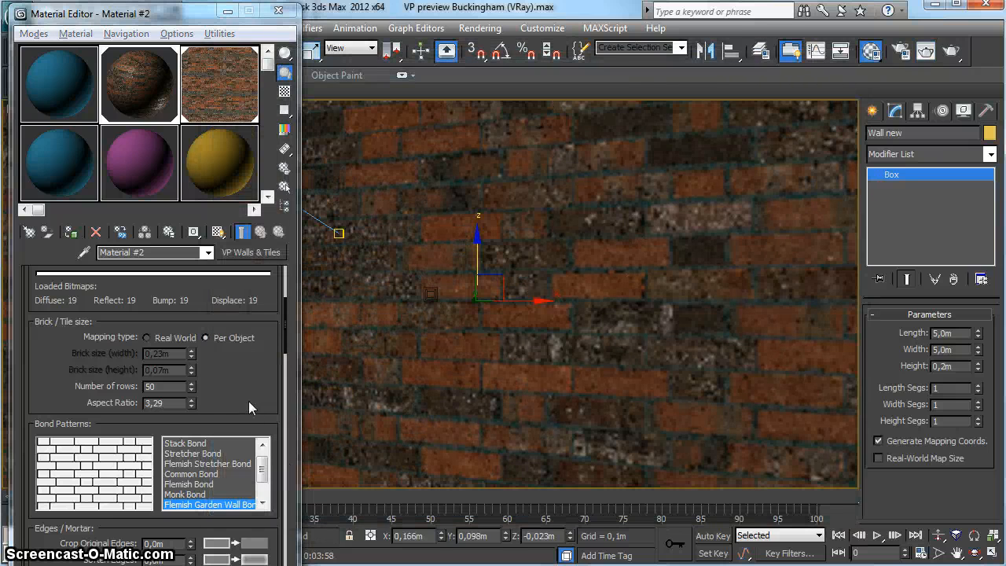
# - Try the Stack, Flemish Stretcher and Herringbone bond patterns on the wall material and settle on Stretcher Bond
pyautogui.click(196, 444)
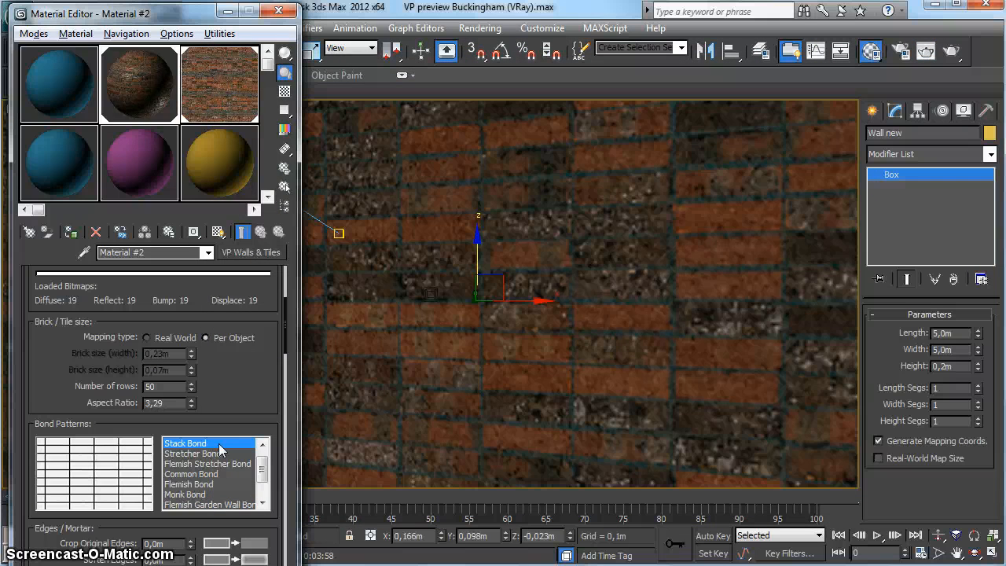
pyautogui.click(225, 452)
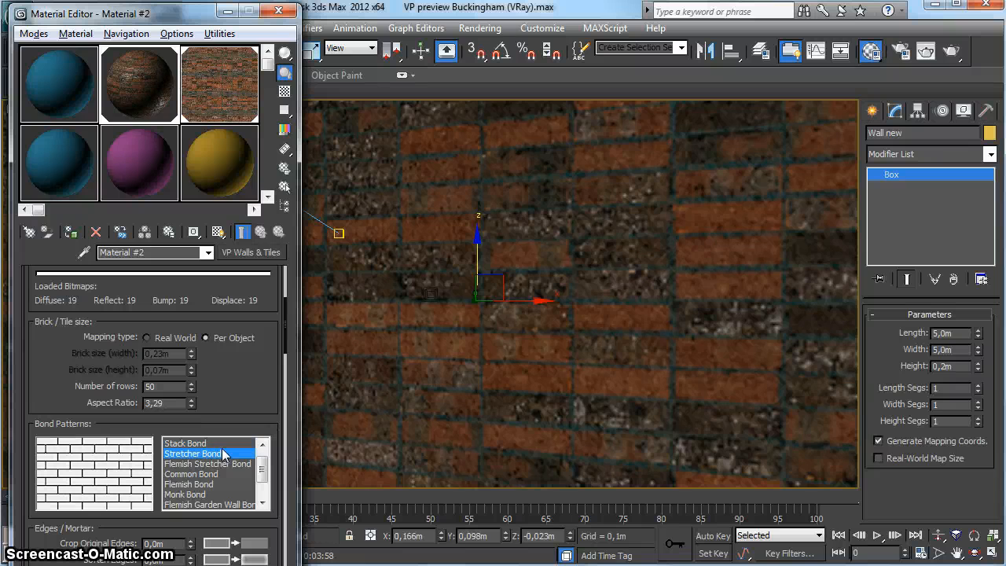
pyautogui.click(232, 465)
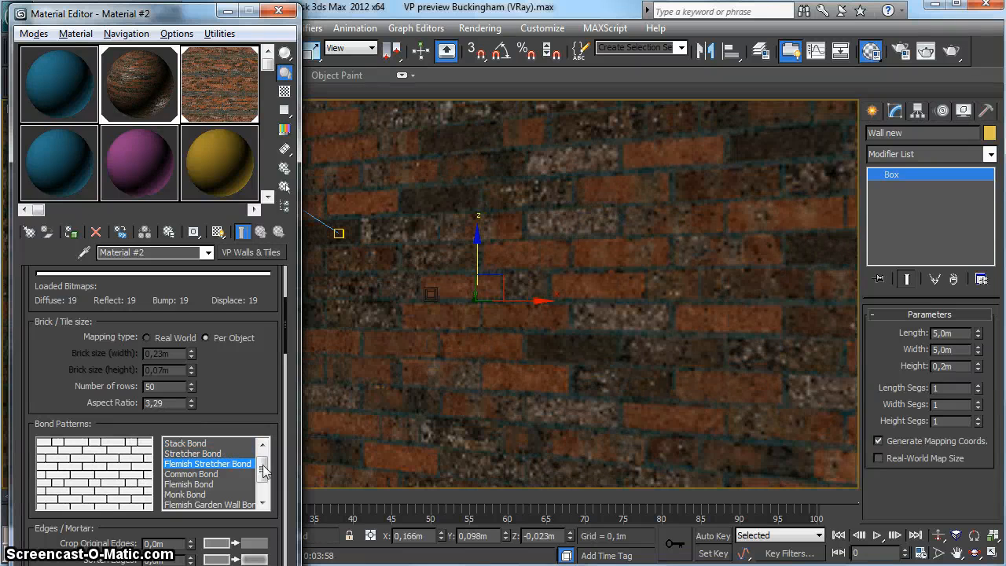
pyautogui.scroll(1, 224, 456)
pyautogui.click(217, 445)
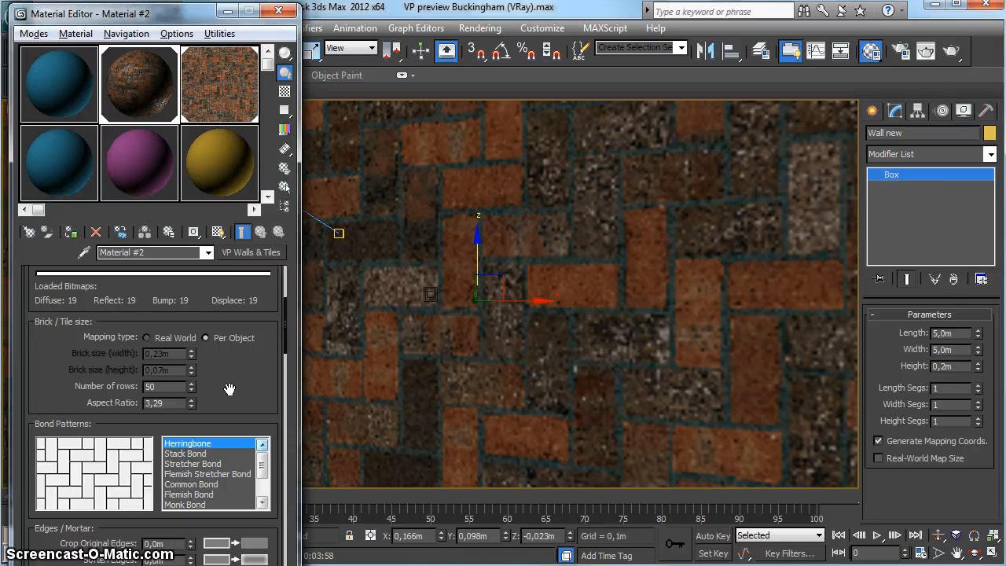
pyautogui.click(209, 465)
# - Load the wall material's bitmaps from the Roeben Neumarkt II folder of the Walls & Tiles Texture library
pyautogui.moveTo(236, 372); pyautogui.dragTo(226, 501)
pyautogui.moveTo(131, 296); pyautogui.dragTo(131, 339)
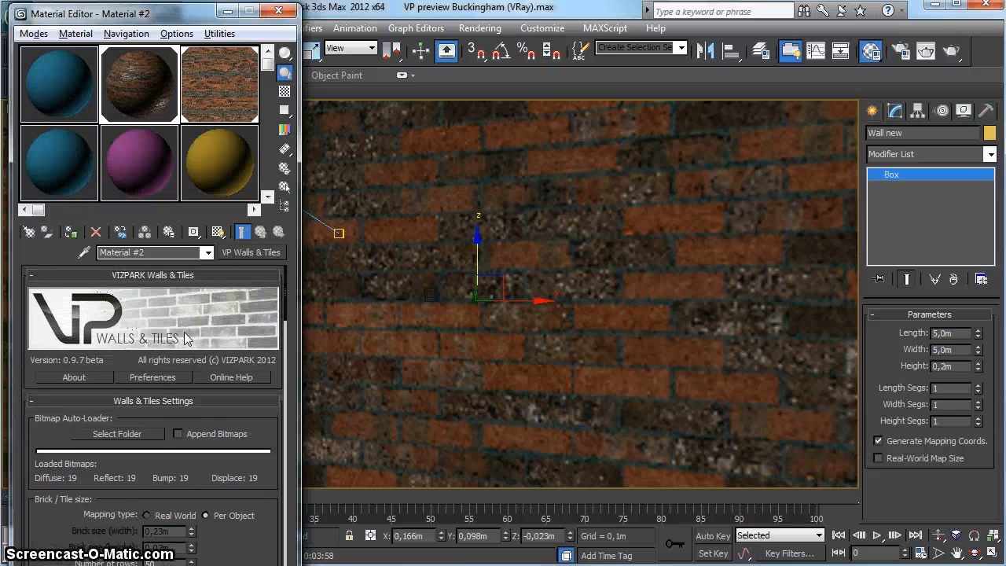
pyautogui.moveTo(259, 511); pyautogui.dragTo(269, 472)
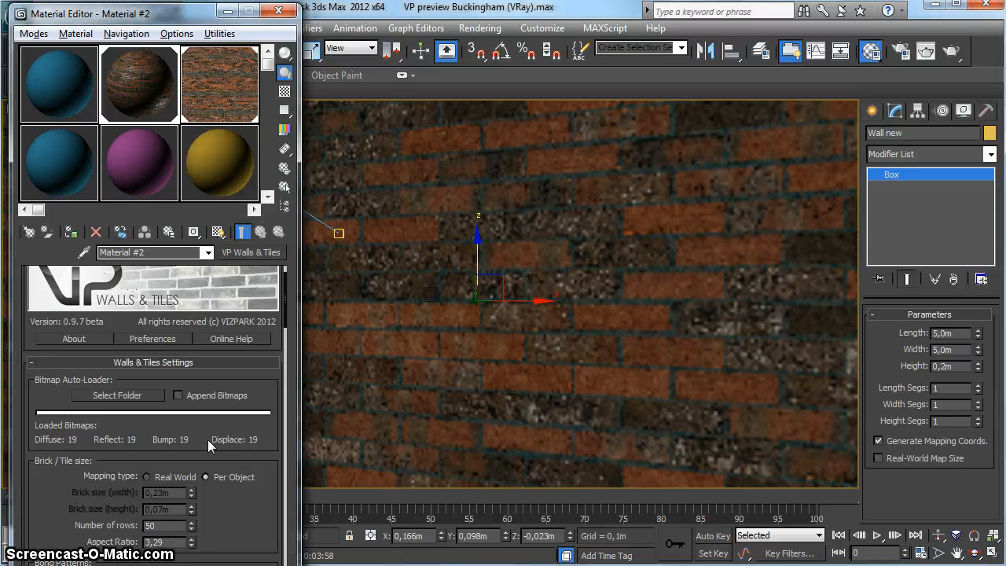
pyautogui.scroll(1, 263, 401)
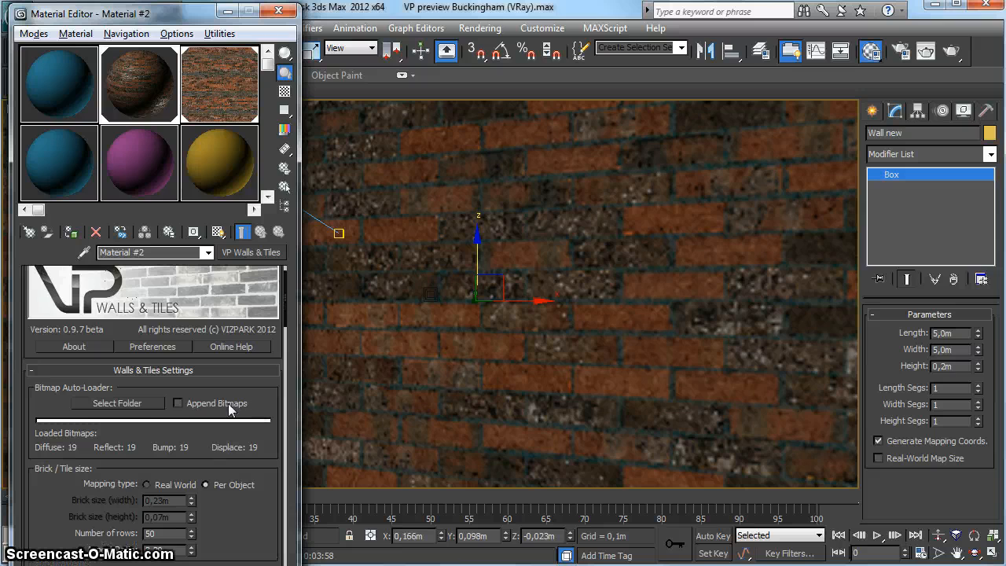
pyautogui.click(128, 404)
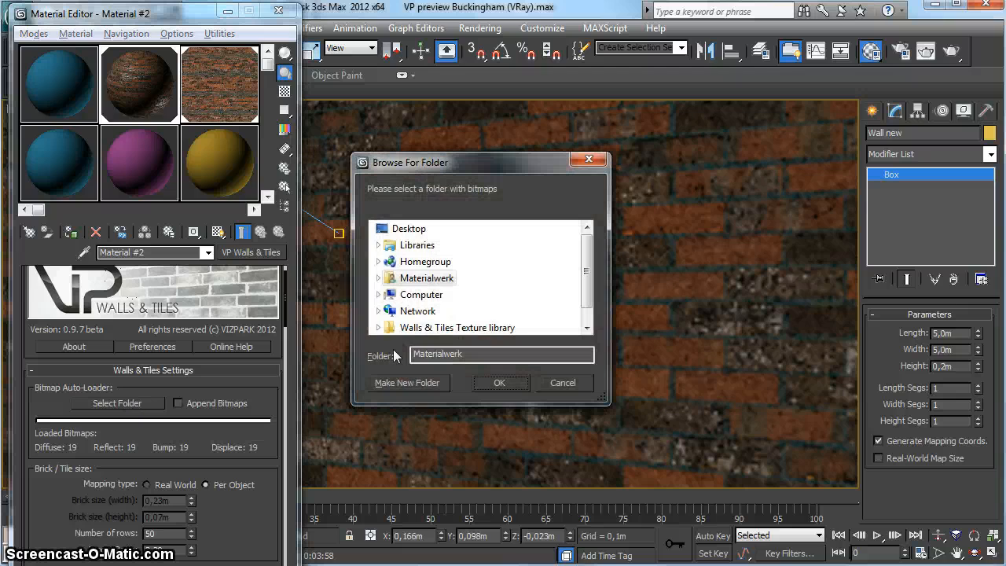
pyautogui.scroll(-1, 586, 273)
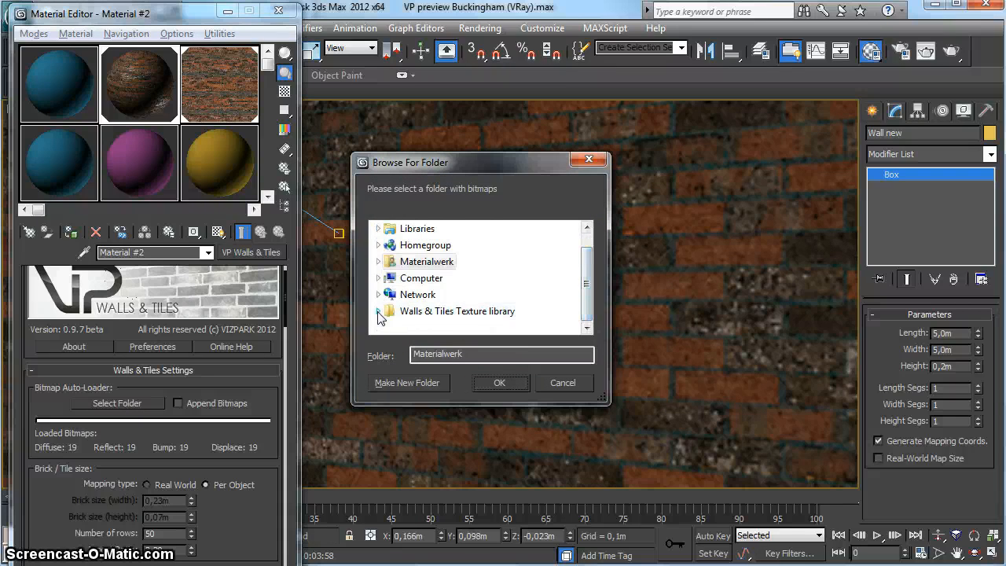
pyautogui.click(379, 311)
pyautogui.click(452, 327)
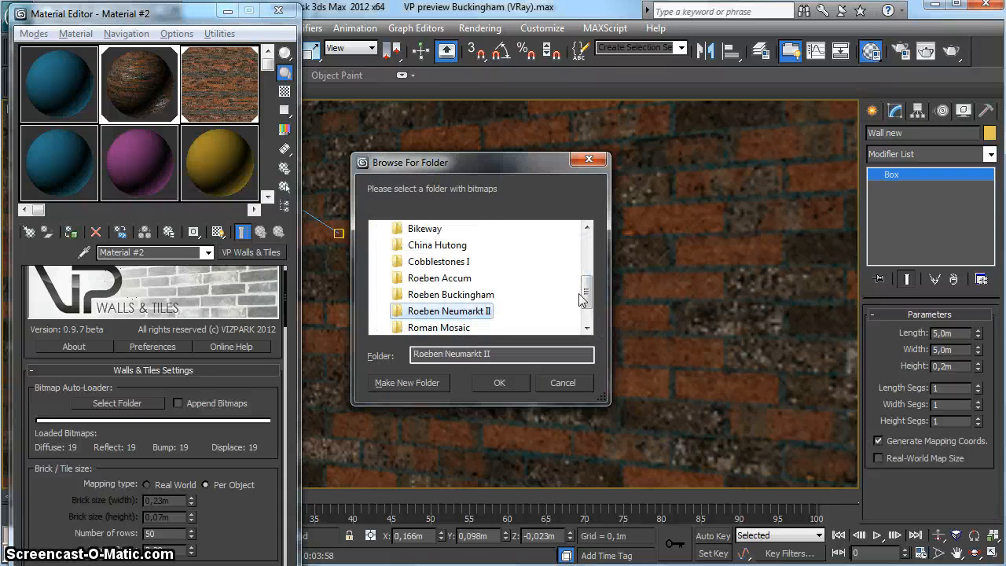
pyautogui.scroll(-2, 588, 306)
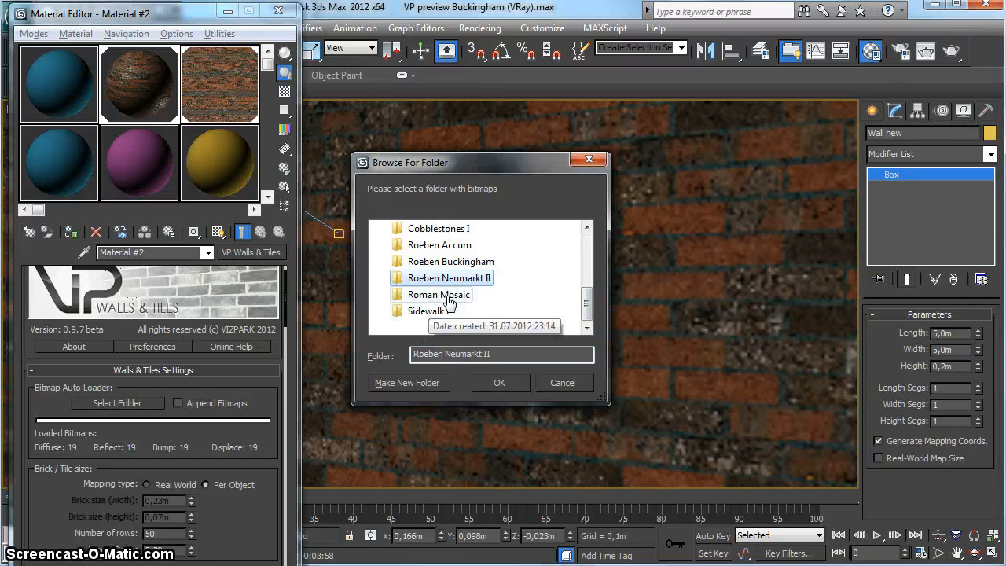
pyautogui.click(494, 382)
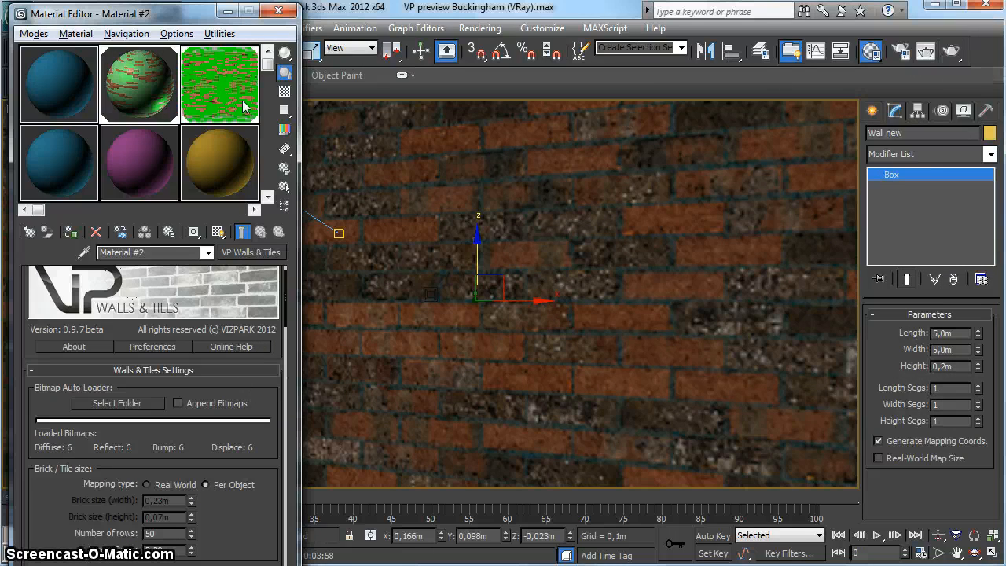
# - Render the camera view to check the newly loaded brick textures, and close the render window
pyautogui.click(952, 51)
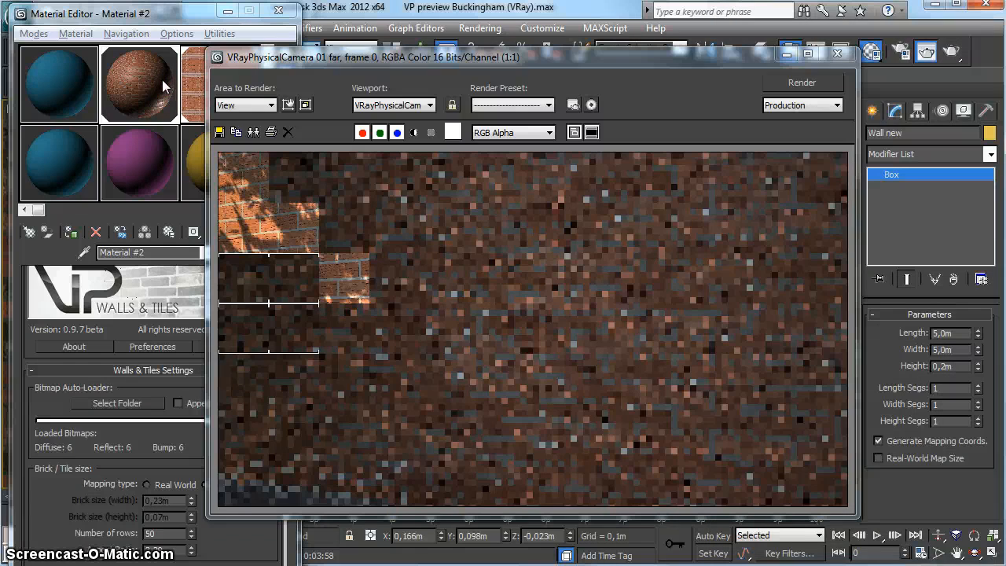
pyautogui.click(814, 84)
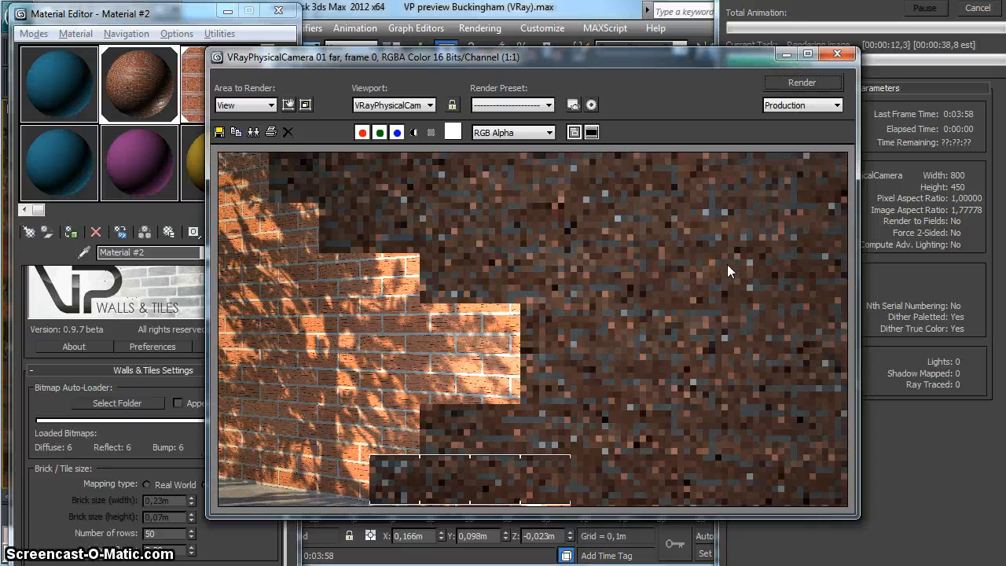
pyautogui.click(848, 54)
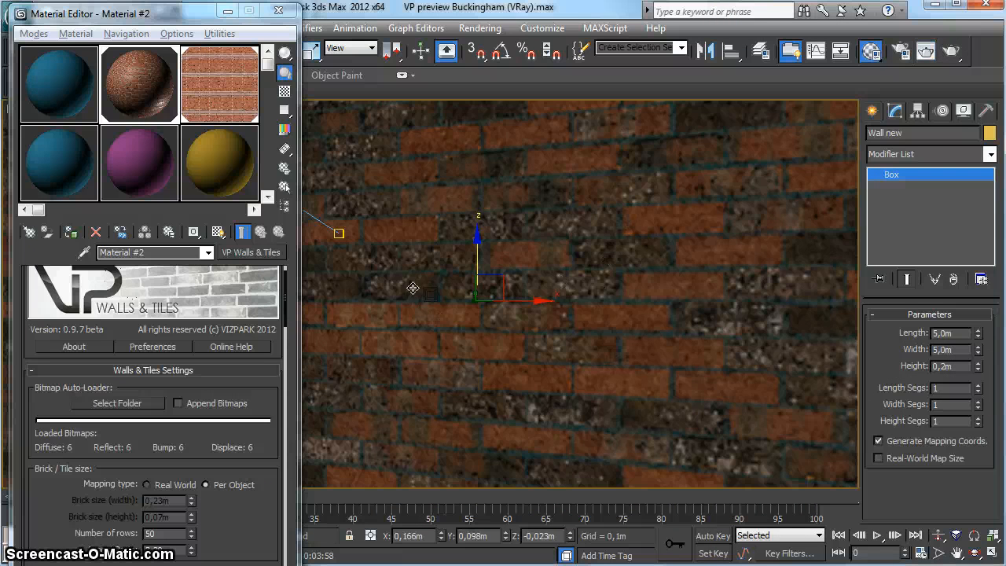
# - Open an enlarged preview of the BT_texmap_diffuse map beside the wall and return to the Material #2 settings
pyautogui.doubleClick(226, 85)
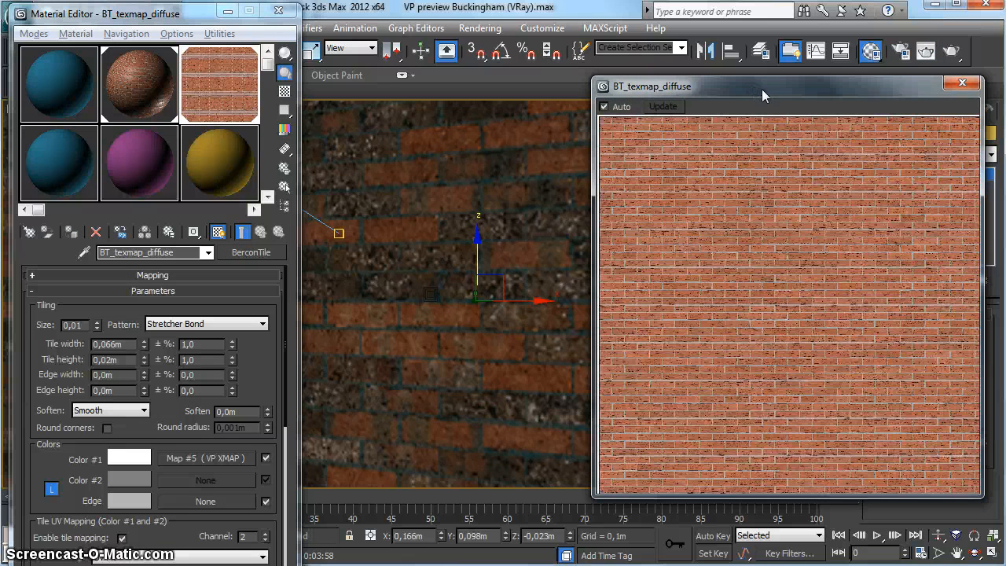
pyautogui.moveTo(761, 89); pyautogui.dragTo(689, 90)
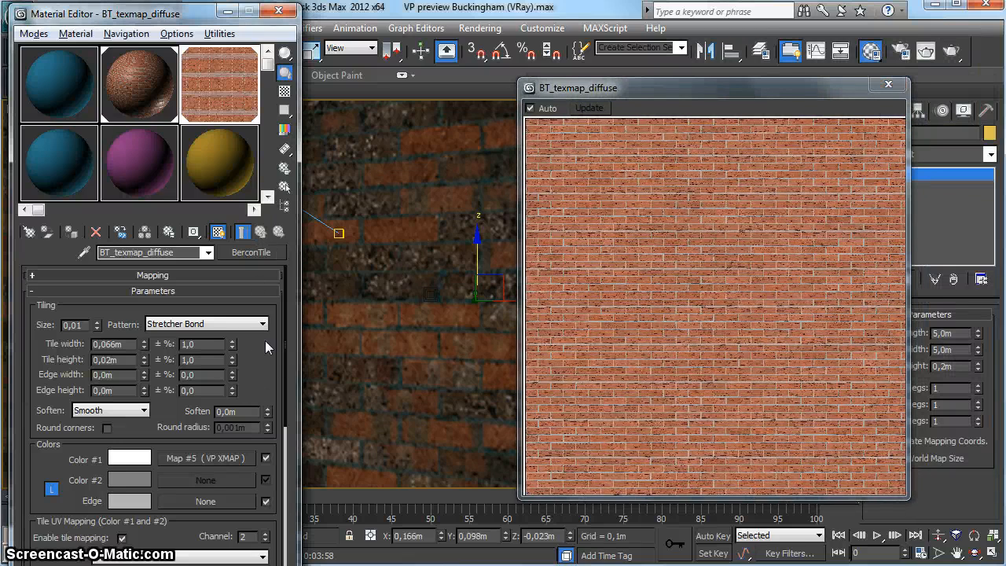
pyautogui.click(146, 96)
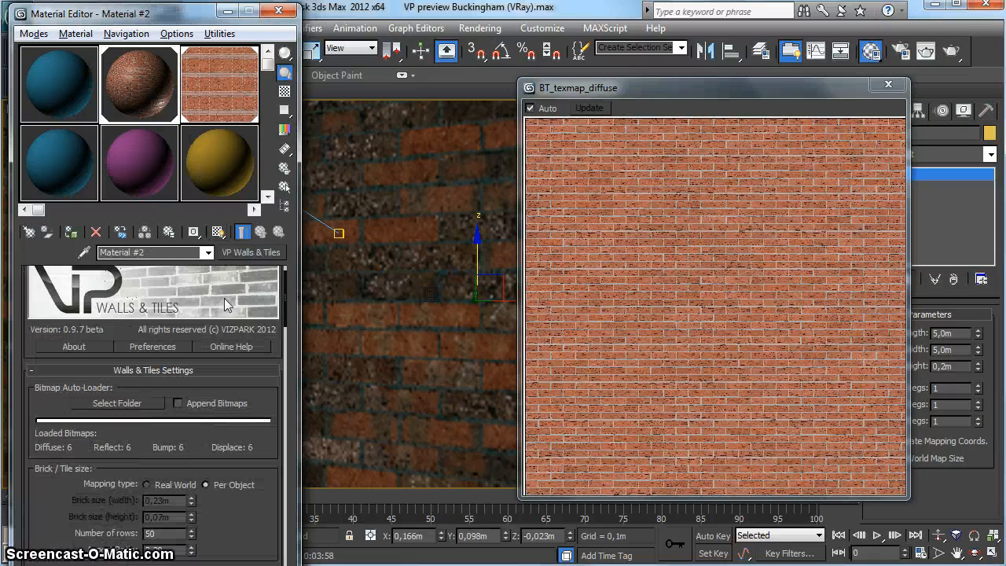
# - Try 10, 5 and 2 as the material's number of brick rows in the enlarged preview
pyautogui.moveTo(243, 515); pyautogui.dragTo(249, 408)
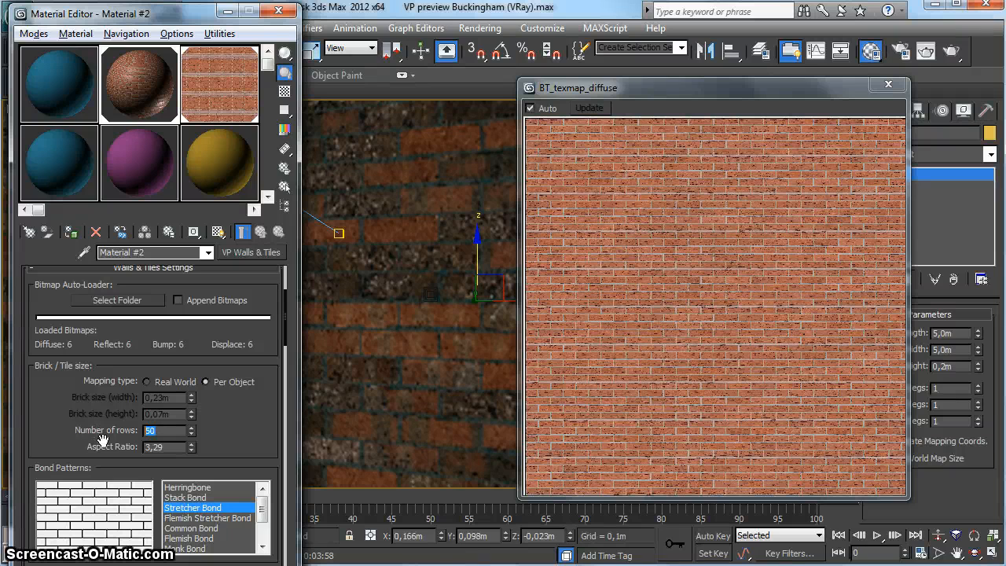
pyautogui.write('10')
pyautogui.press('Return')
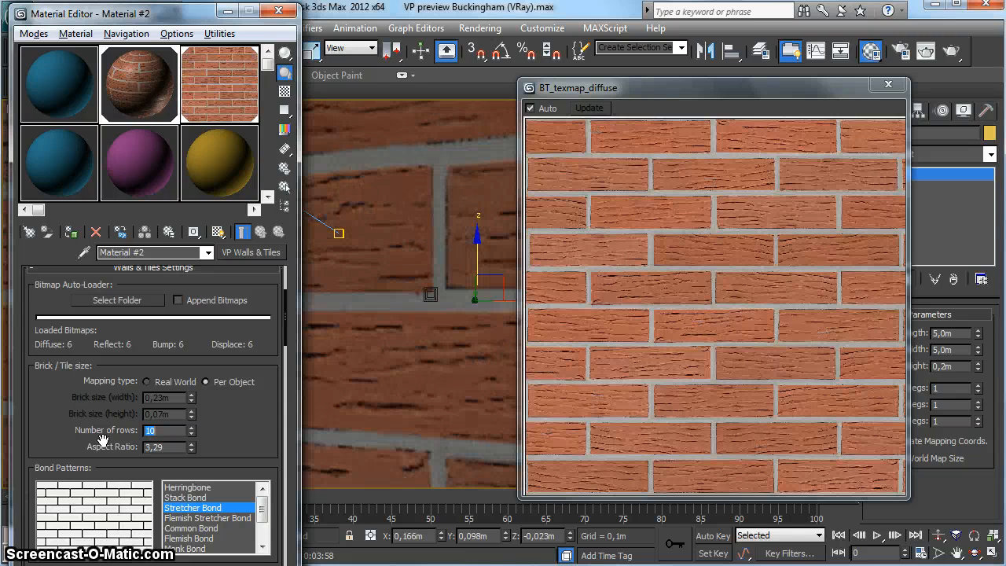
pyautogui.write('5')
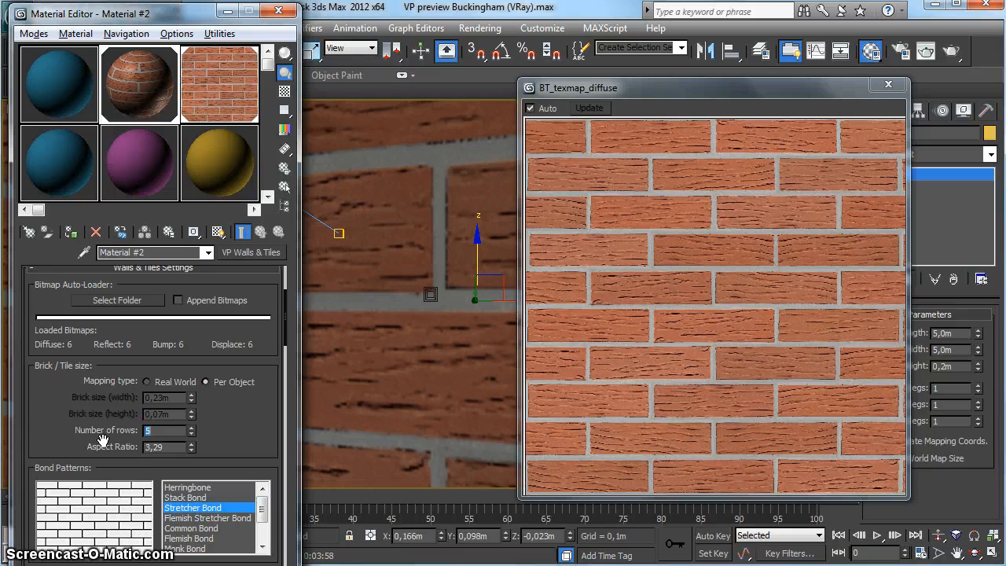
pyautogui.press('Return')
pyautogui.write('2')
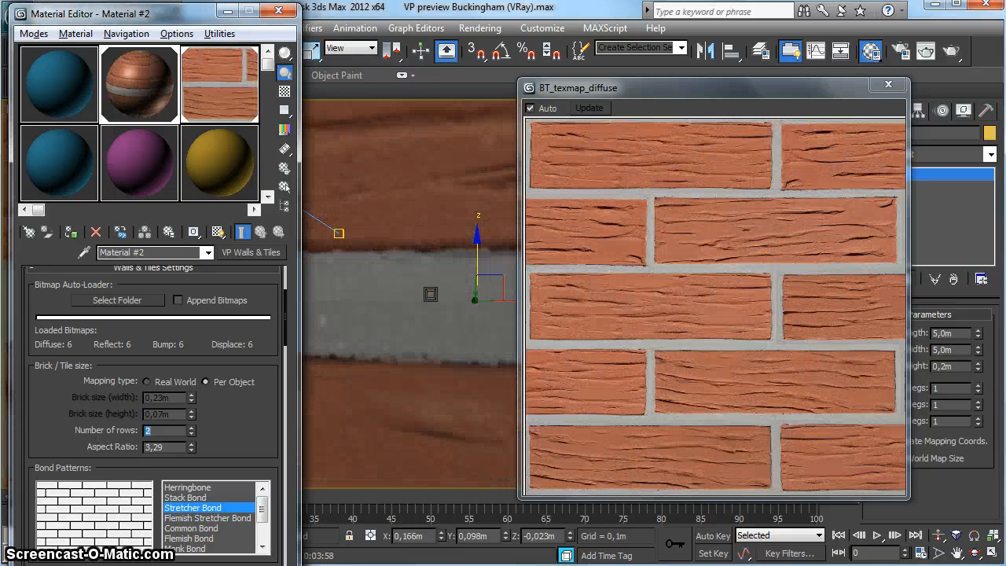
pyautogui.press('Return')
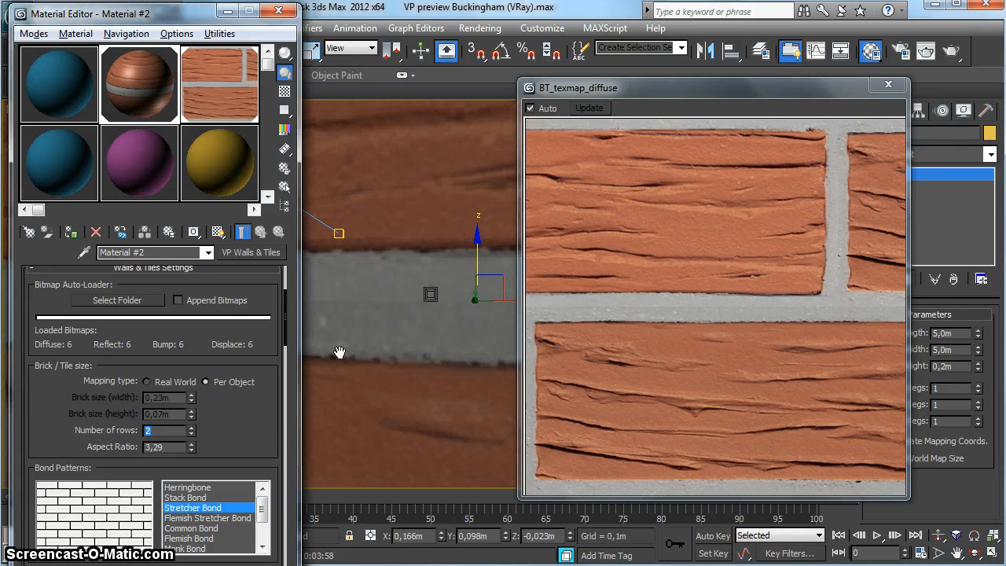
# - Set the material's number of brick rows to 100 and close the enlarged map preview
pyautogui.click(244, 425)
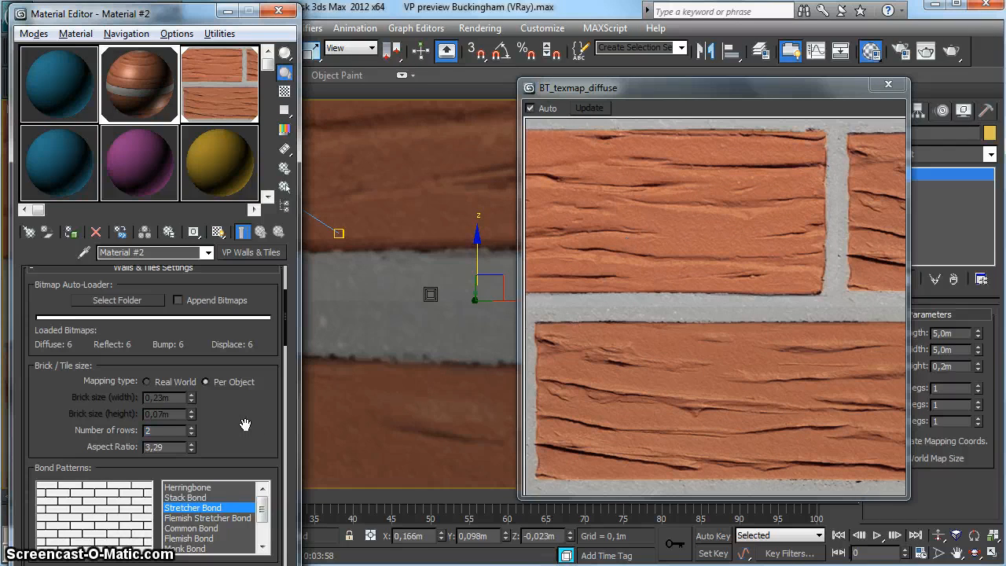
pyautogui.press('BackSpace')
pyautogui.write('100')
pyautogui.press('Return')
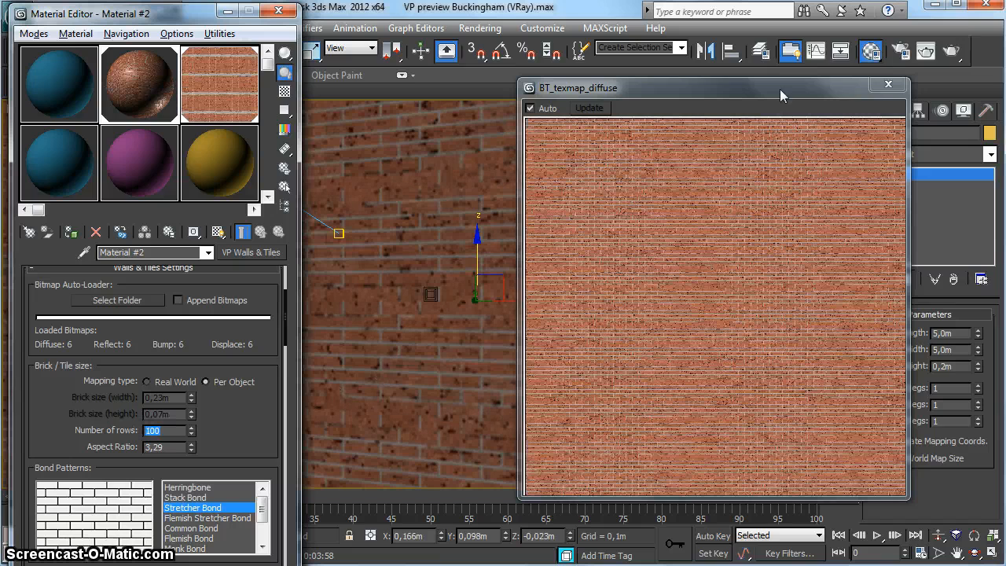
pyautogui.click(888, 85)
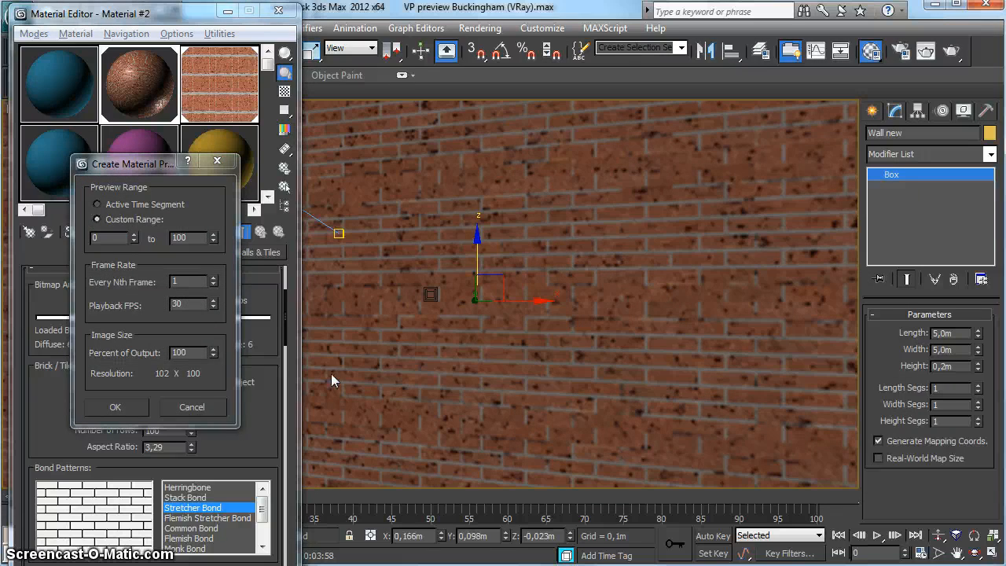
pyautogui.click(192, 405)
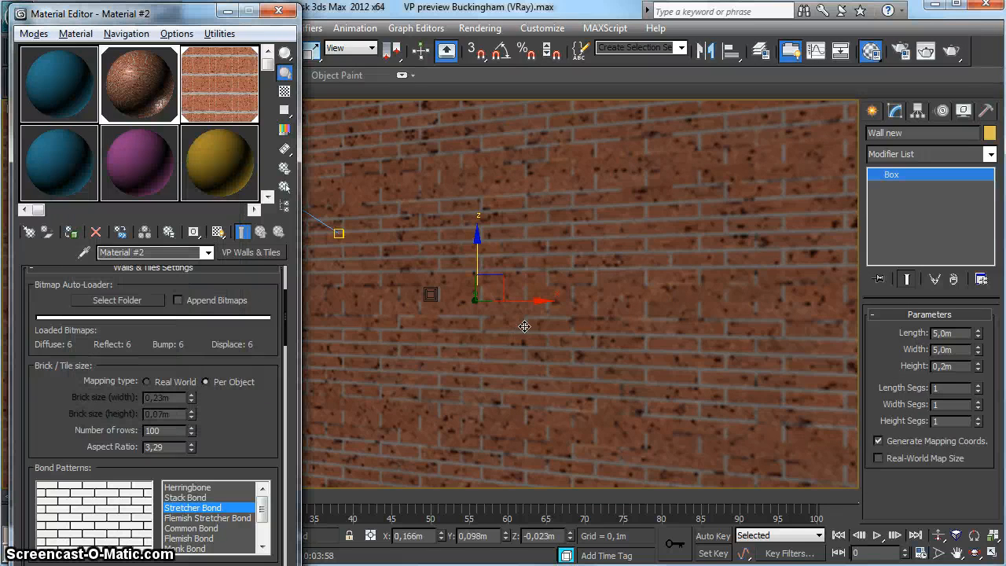
# - Dolly the camera close to the wall, render the close-up of the bricks, and stop and close the render
pyautogui.click(936, 535)
pyautogui.moveTo(606, 441); pyautogui.dragTo(642, 334)
pyautogui.hotkey('shift', 'q')
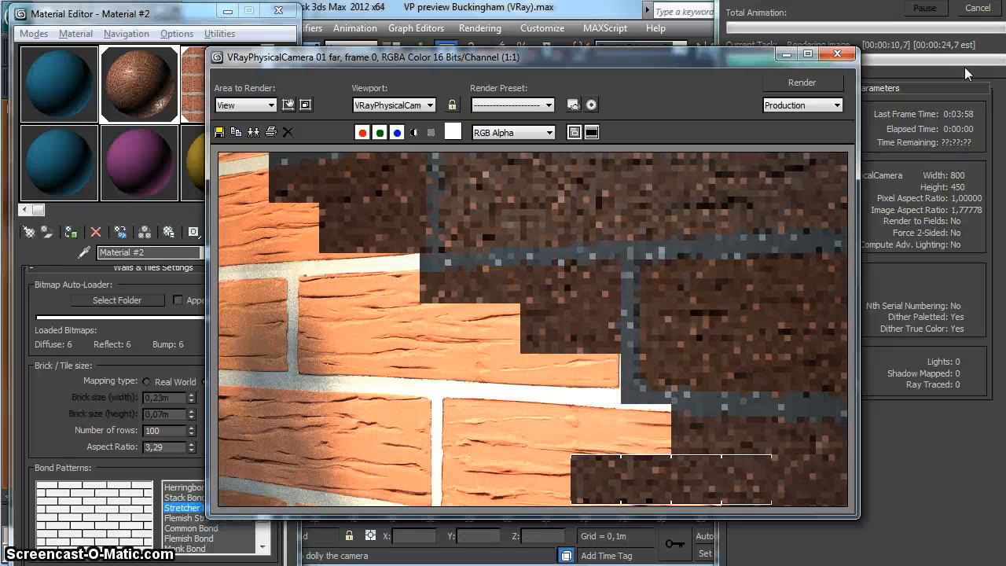
pyautogui.click(979, 11)
pyautogui.click(839, 55)
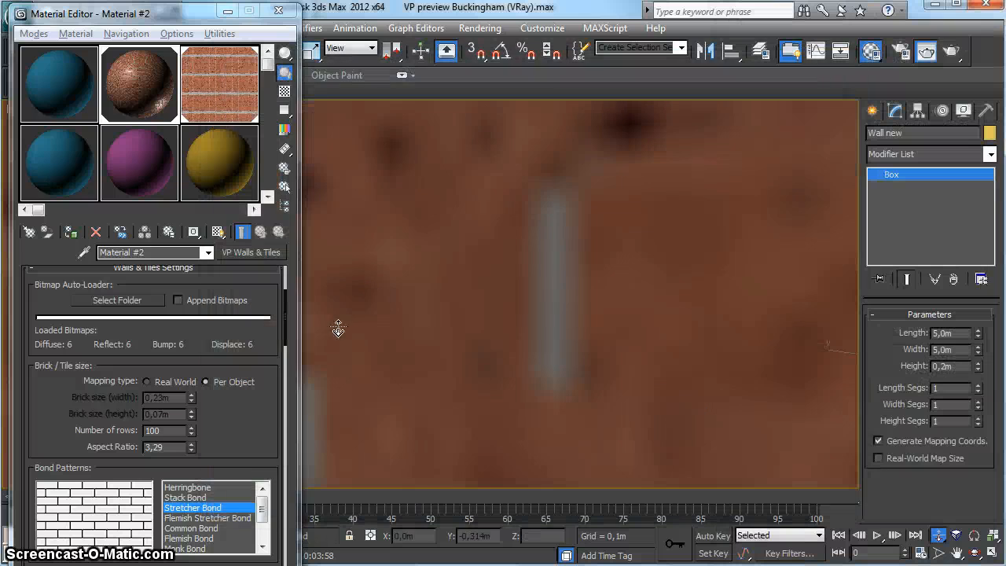
# - Change the wall material's bond pattern to Common Bond
pyautogui.scroll(-3, 265, 341)
pyautogui.scroll(-2, 254, 310)
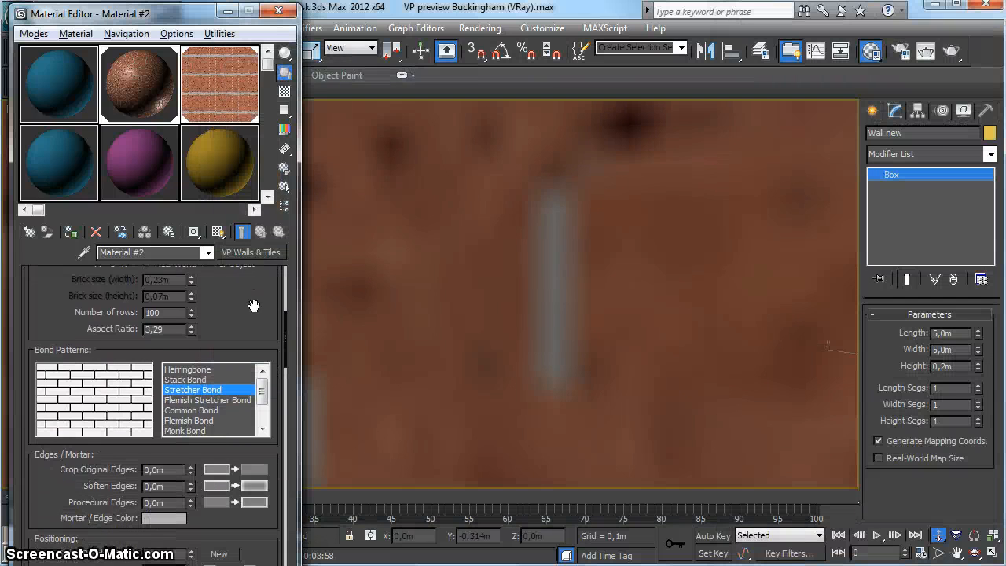
pyautogui.click(221, 396)
pyautogui.click(206, 407)
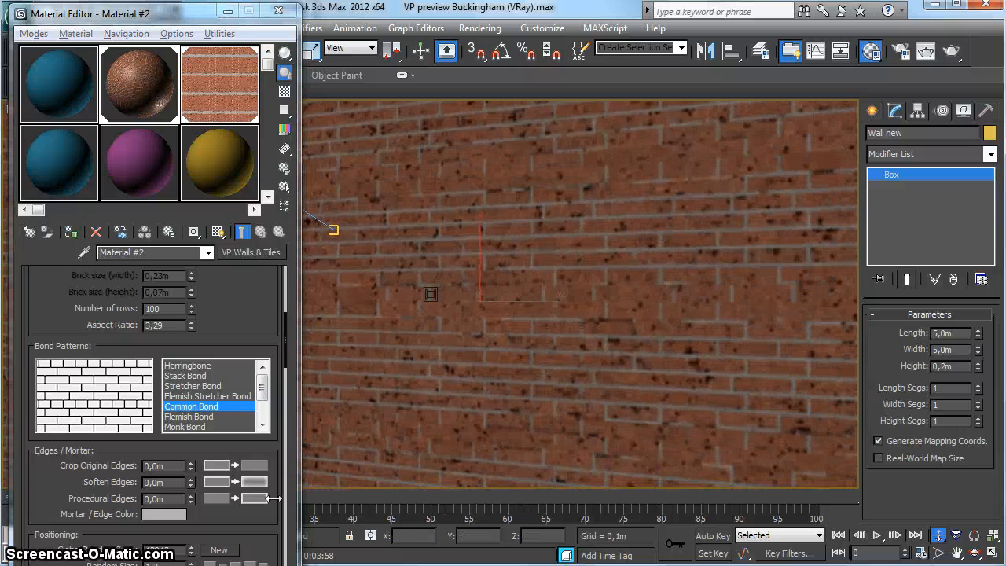
# - Change the wall material's bond pattern to Flemish Bond and open the enlarged diffuse map preview
pyautogui.click(189, 417)
pyautogui.scroll(-3, 135, 413)
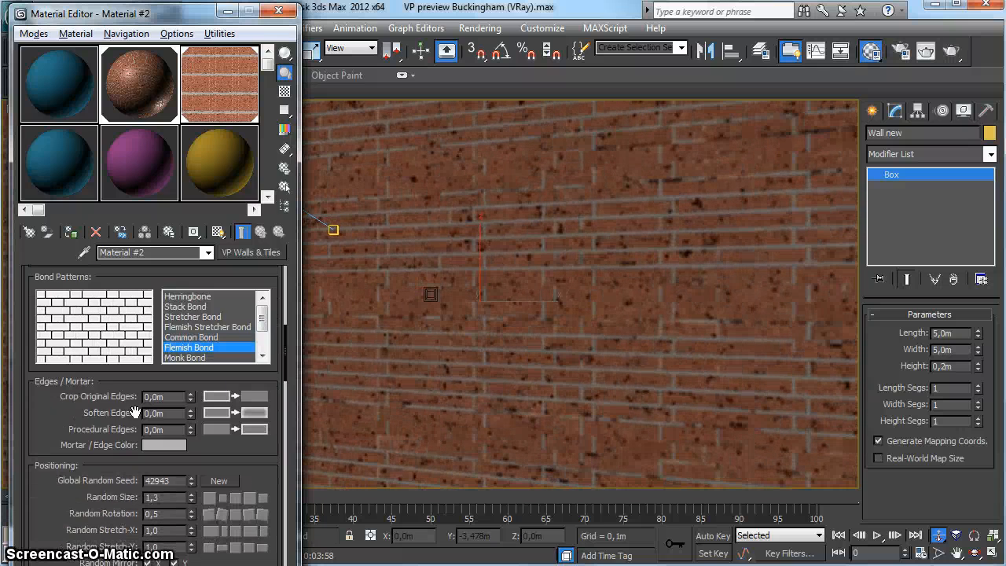
pyautogui.doubleClick(220, 85)
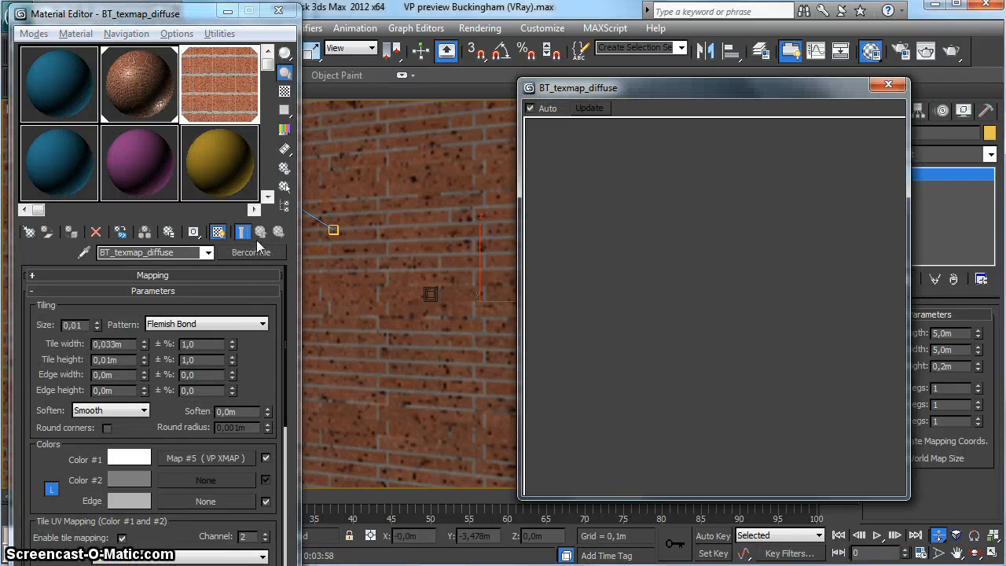
pyautogui.click(161, 112)
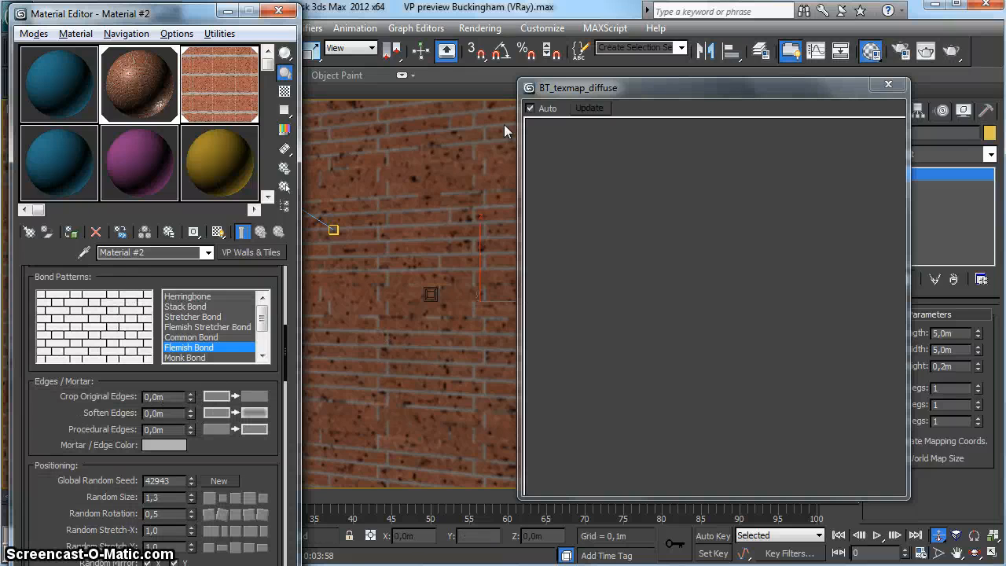
pyautogui.click(889, 86)
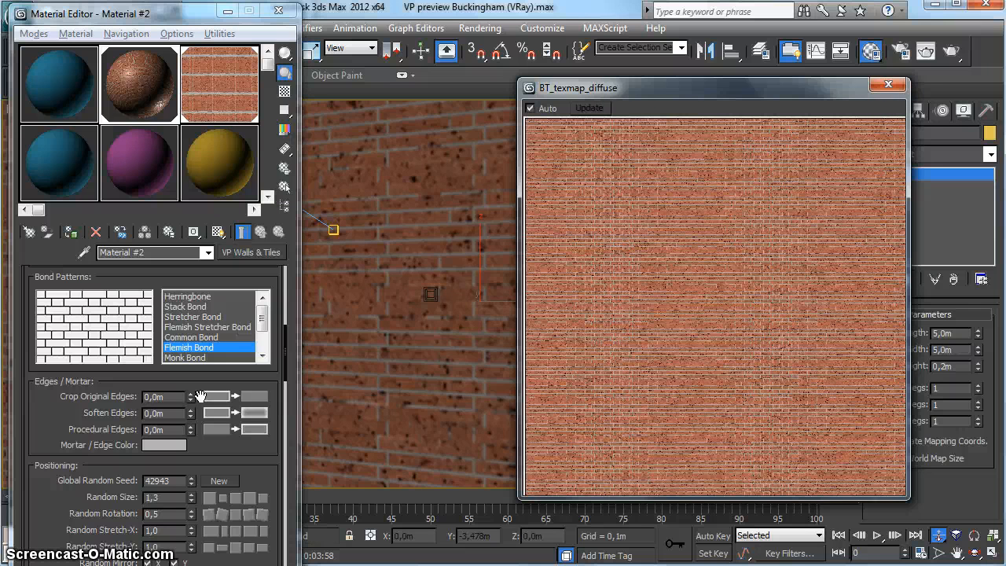
# - Set the material's number of brick rows to 10 and reposition the enlarged preview window
pyautogui.scroll(5, 70, 402)
pyautogui.moveTo(163, 444); pyautogui.dragTo(121, 451)
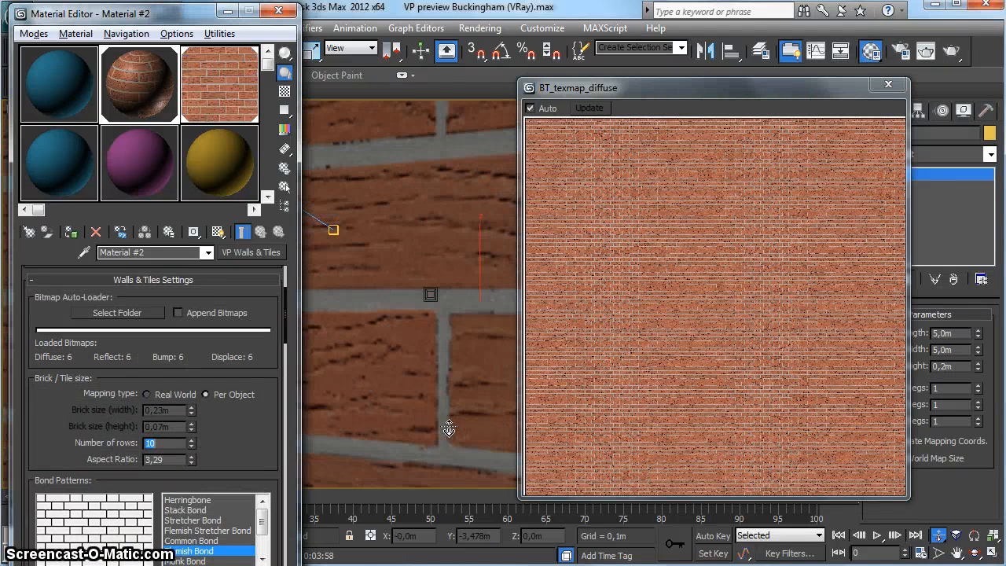
pyautogui.moveTo(753, 83); pyautogui.dragTo(708, 90)
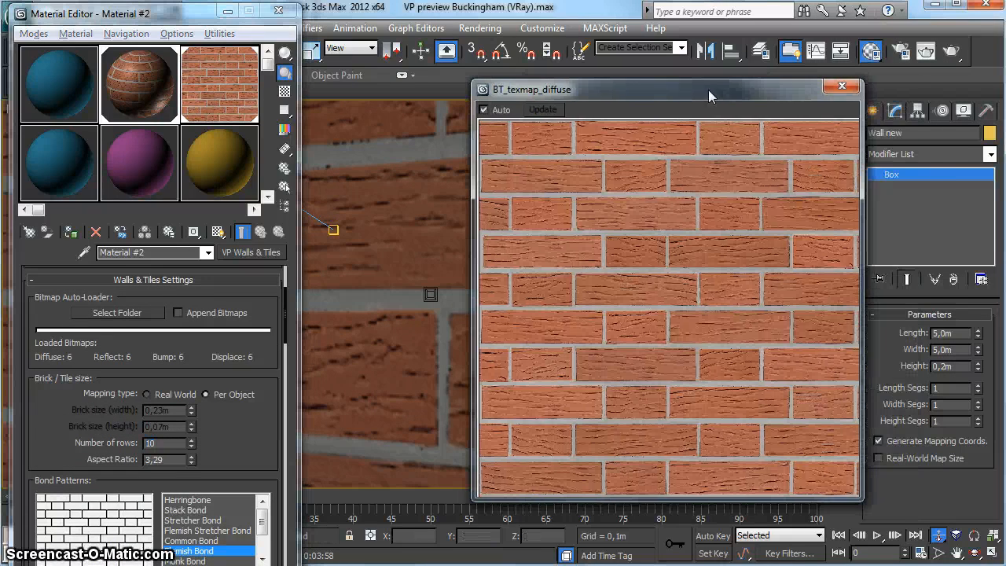
# - Set the brick edges' Crop Original Edges to 0,012m and Procedural Edges to 0,007m
pyautogui.scroll(-5, 141, 433)
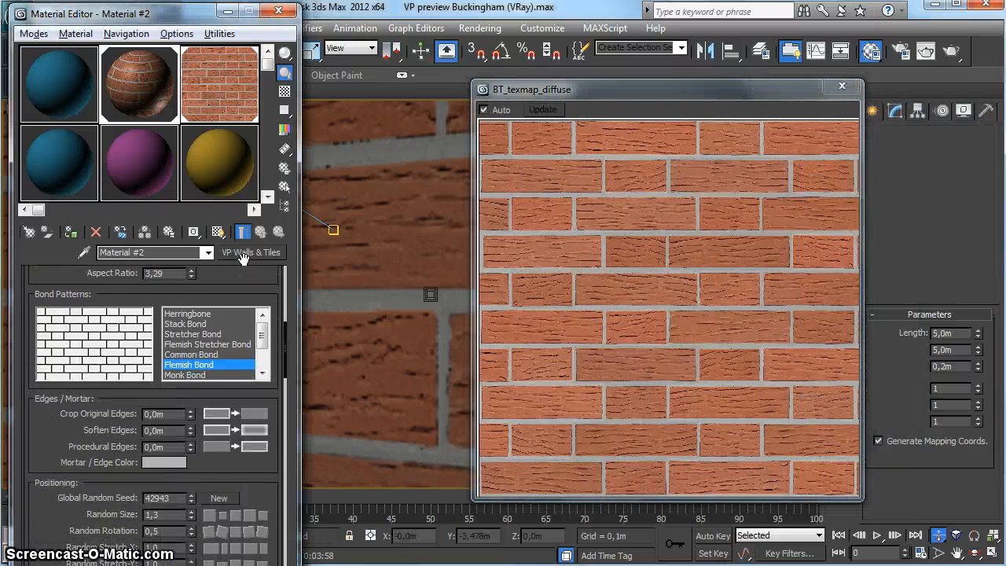
pyautogui.click(191, 411)
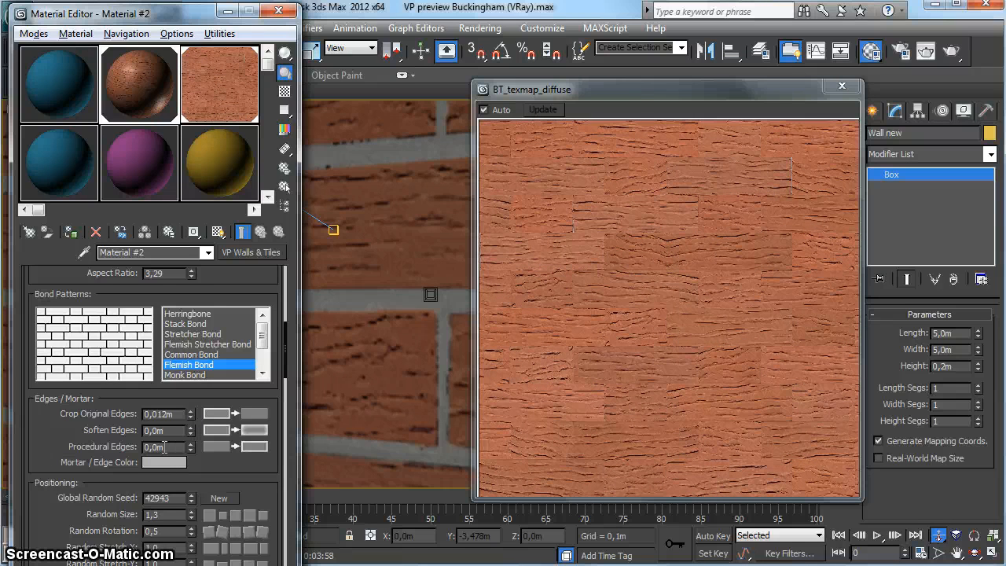
pyautogui.click(190, 444)
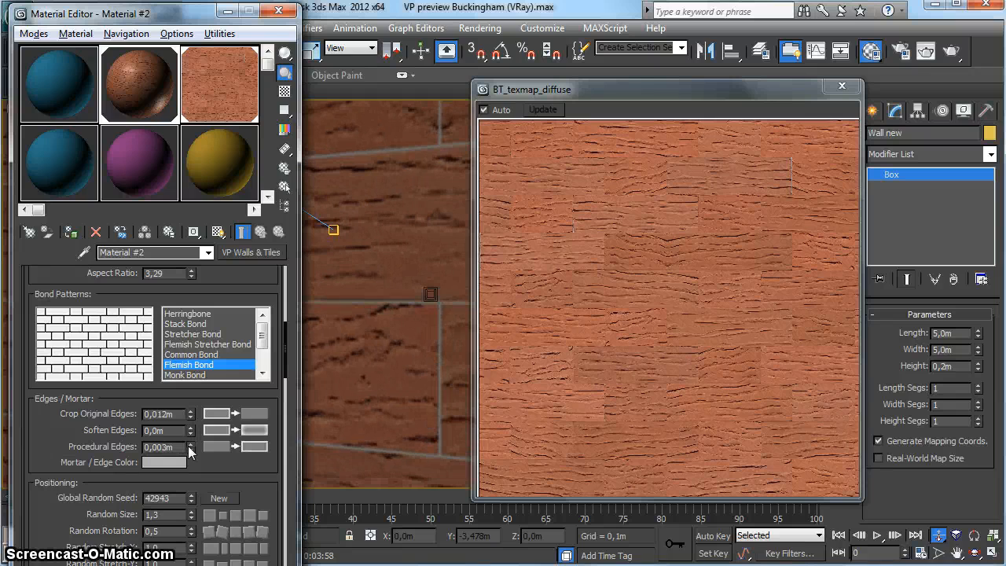
pyautogui.click(189, 444)
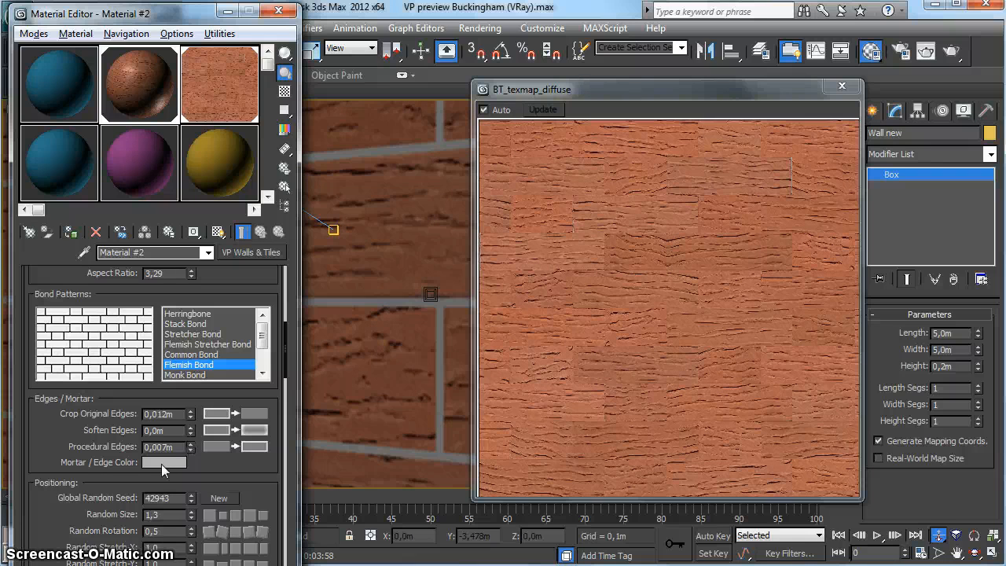
# - Darken the mortar color to a near-black grey with a value of 33
pyautogui.click(169, 463)
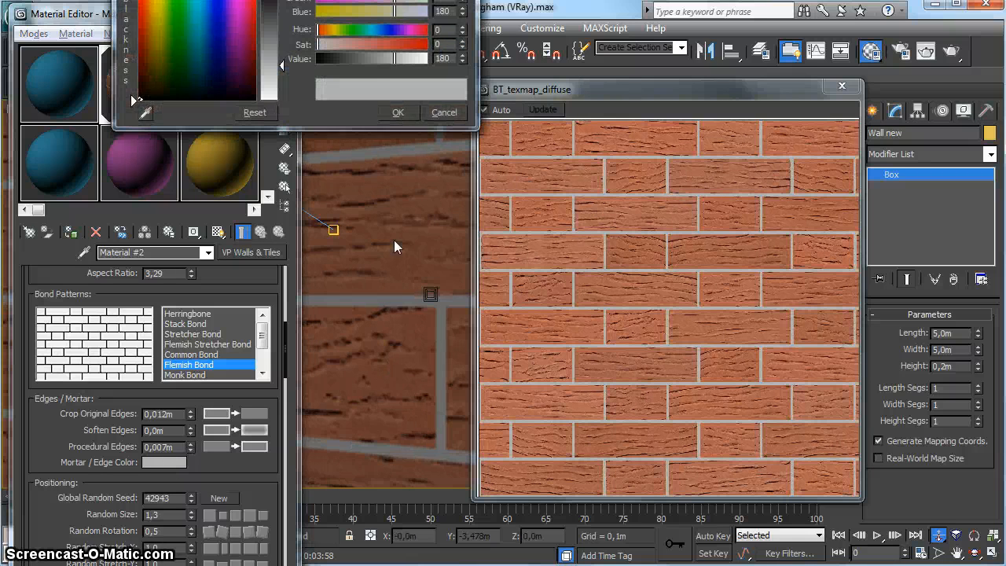
pyautogui.moveTo(349, 59); pyautogui.dragTo(332, 59)
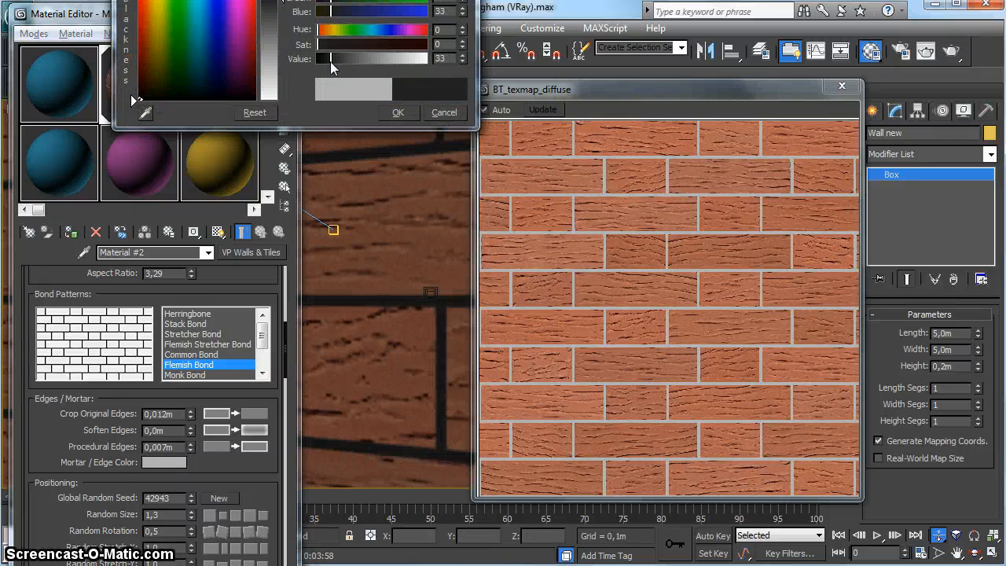
pyautogui.click(397, 112)
# - Generate a new global random seed and set the bricks' Random Size to 17,3
pyautogui.moveTo(54, 424); pyautogui.dragTo(65, 303)
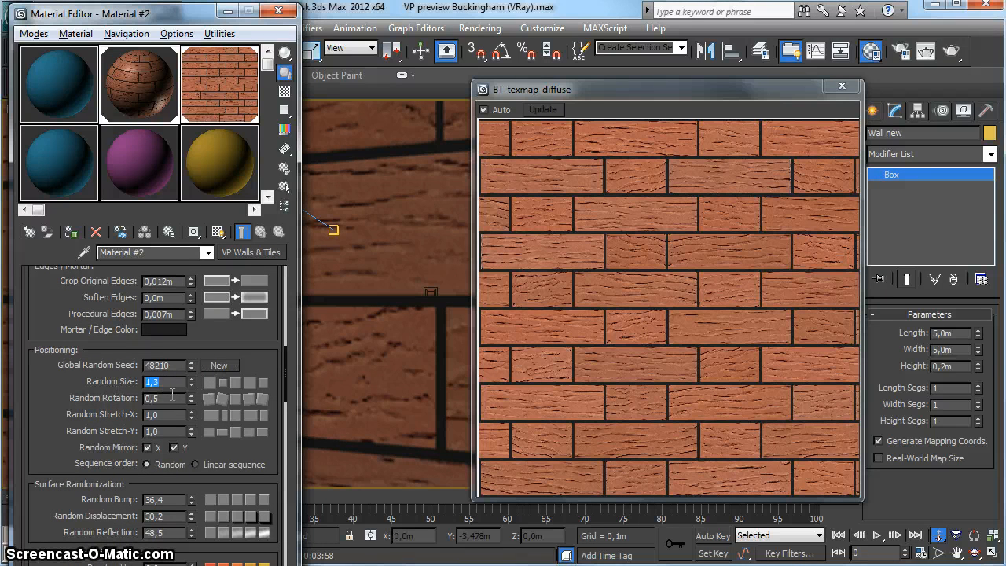
pyautogui.moveTo(191, 382); pyautogui.dragTo(202, 255)
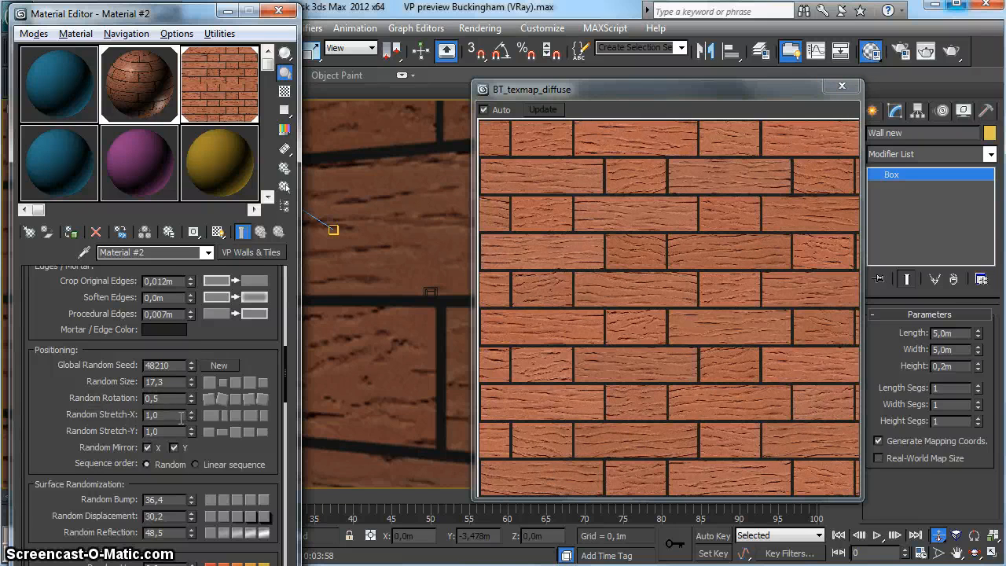
# - Close the enlarged map preview and change the wall material's bond pattern to Stretcher Bond
pyautogui.click(842, 86)
pyautogui.scroll(5, 94, 354)
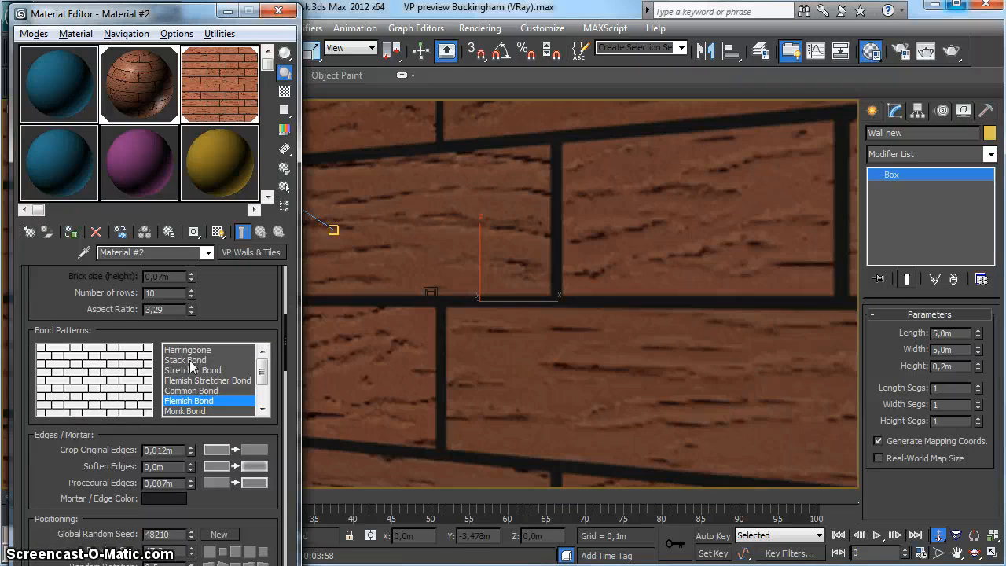
pyautogui.click(193, 369)
# - Set the bricks' Random Stretch-X to its maximum of 100
pyautogui.scroll(-8, 88, 473)
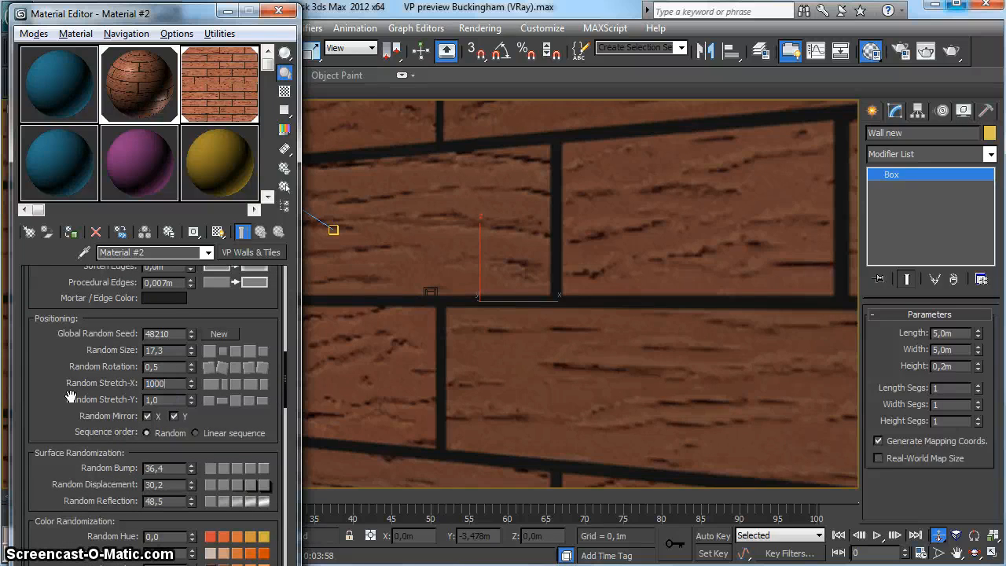
pyautogui.press('Return')
pyautogui.scroll(-6, 519, 316)
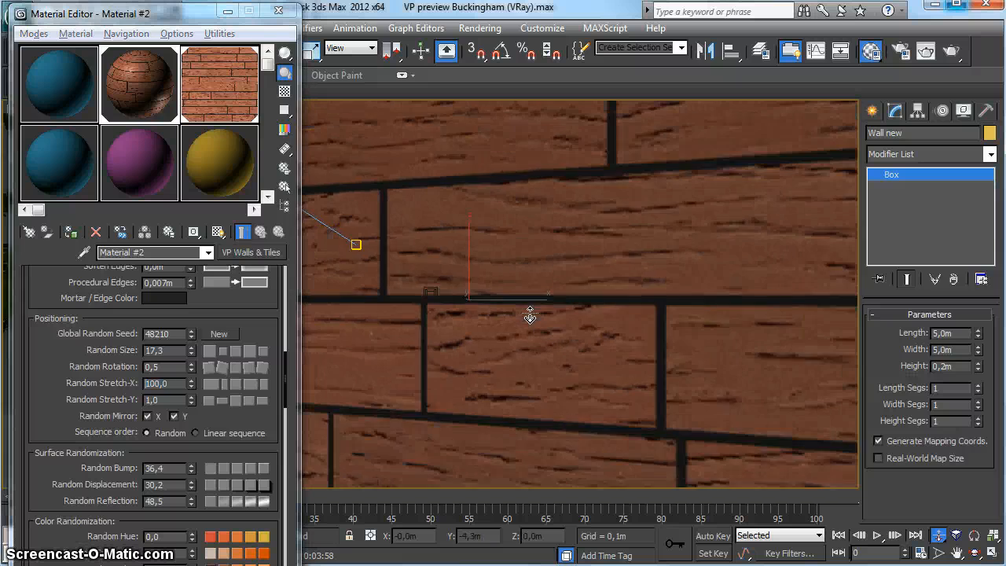
# - Set the material's number of brick rows to 50
pyautogui.scroll(3, 541, 385)
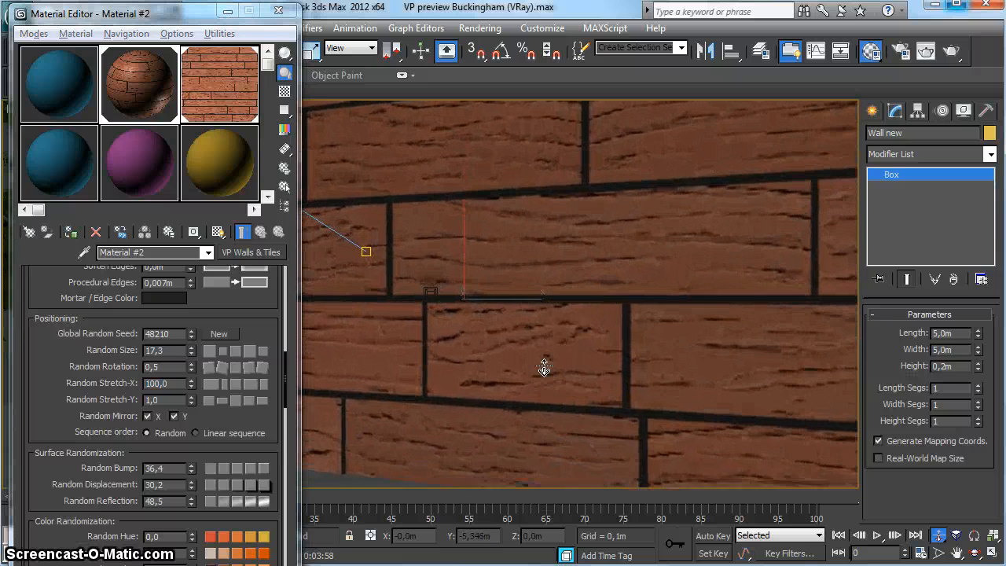
pyautogui.scroll(3, 71, 416)
pyautogui.scroll(4, 88, 385)
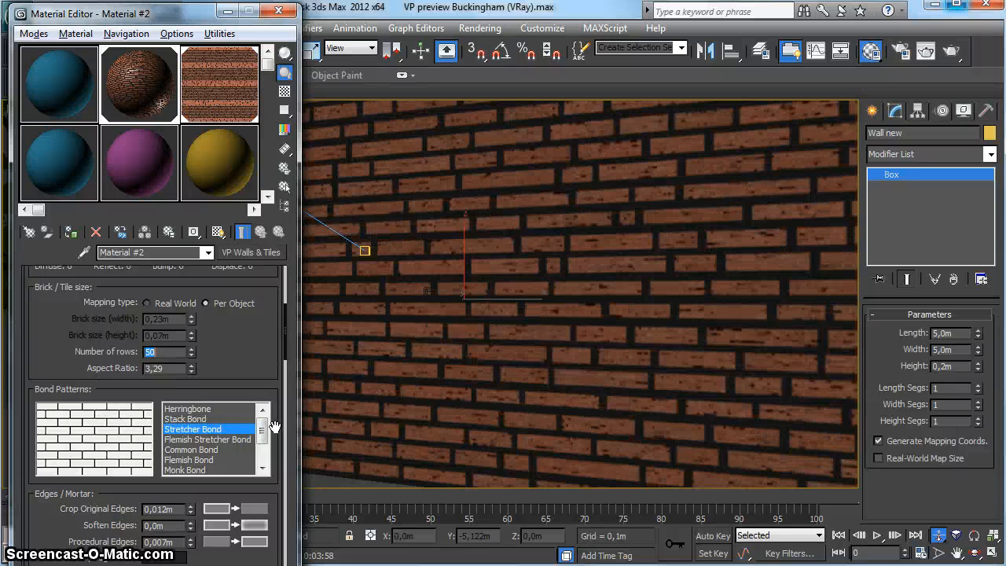
# - Reset both Crop Original Edges and Procedural Edges of the bricks to 0
pyautogui.scroll(-5, 157, 467)
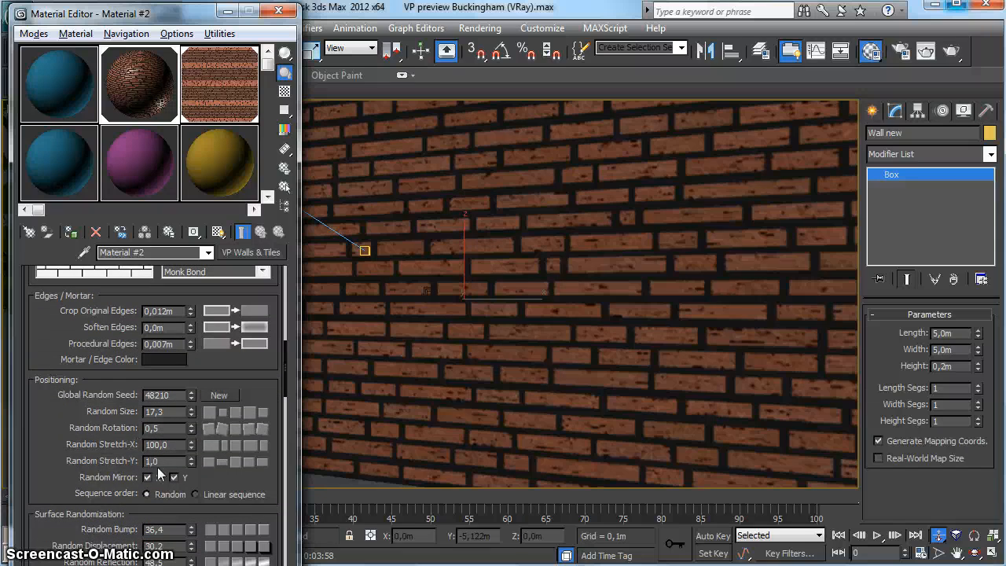
pyautogui.scroll(-3, 96, 462)
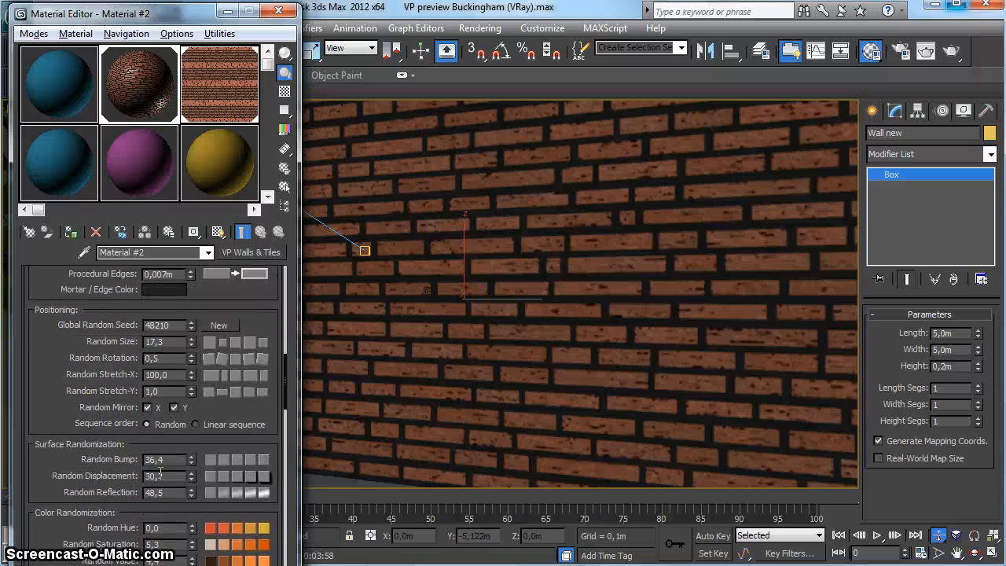
pyautogui.scroll(5, 71, 399)
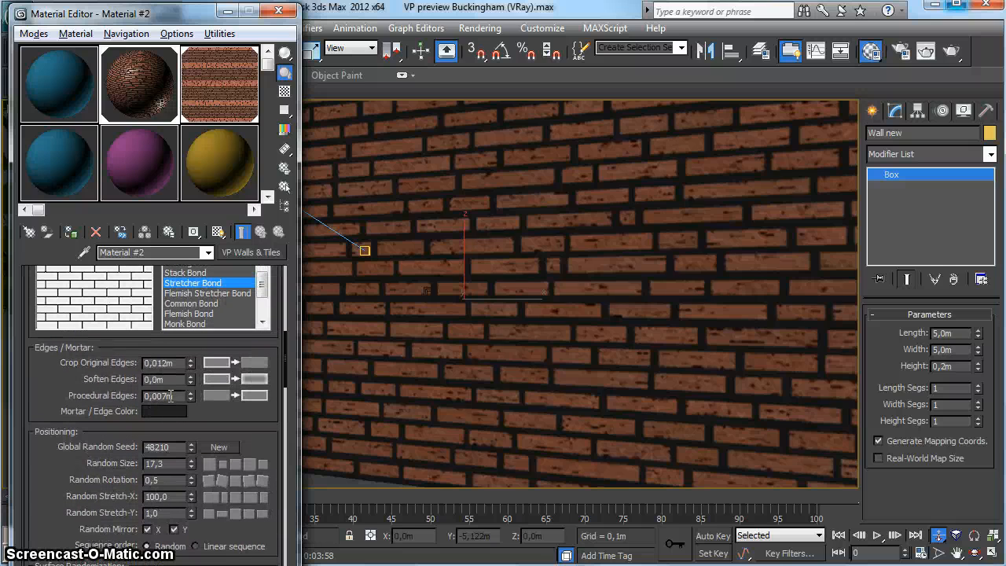
pyautogui.write('0')
pyautogui.press('Return')
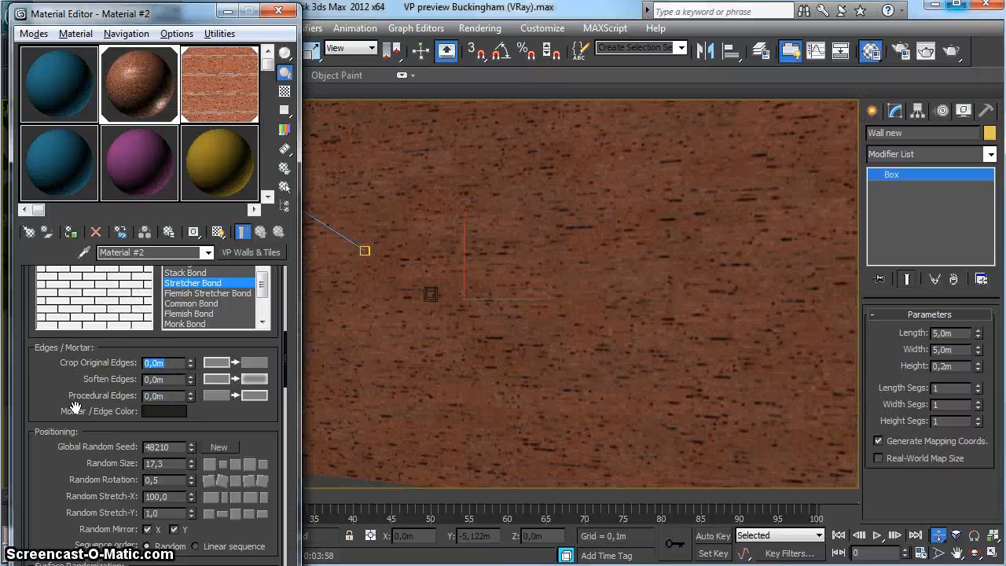
# - Set the bricks' Random Size to 0 and Random Stretch-Y to 80
pyautogui.moveTo(81, 385); pyautogui.dragTo(105, 465)
pyautogui.moveTo(203, 287); pyautogui.dragTo(215, 239)
pyautogui.moveTo(63, 470); pyautogui.dragTo(69, 420)
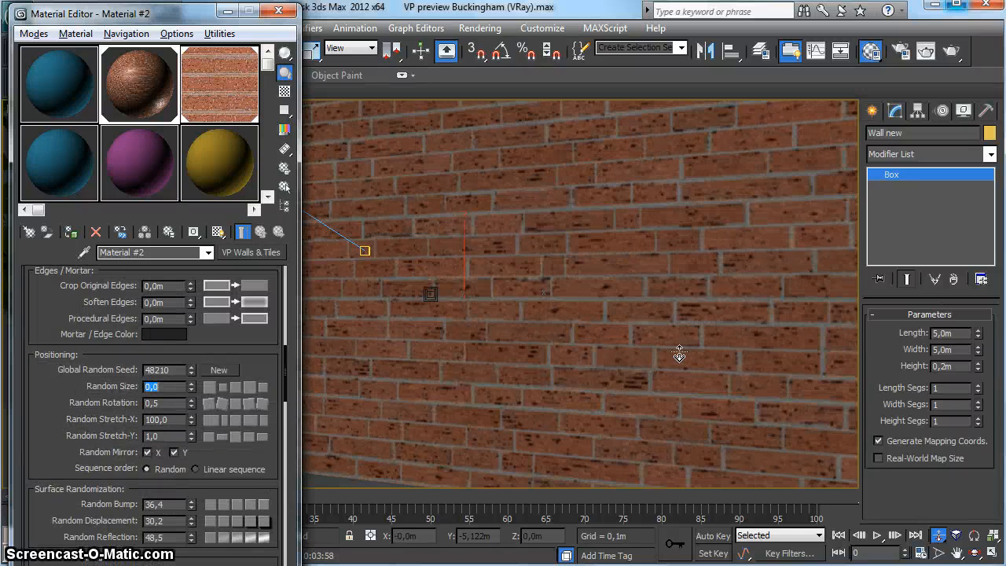
pyautogui.moveTo(188, 434); pyautogui.dragTo(189, 396)
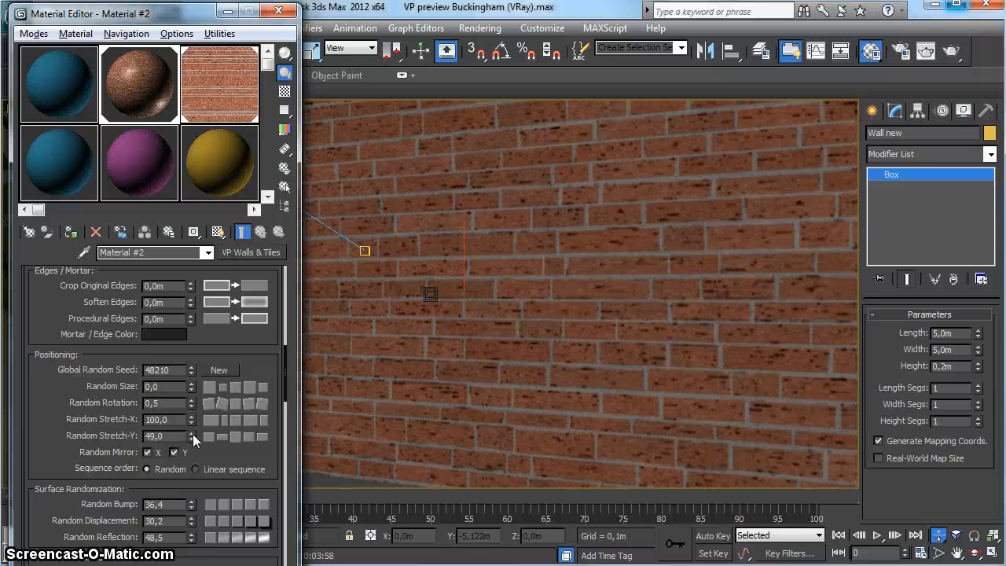
pyautogui.moveTo(190, 433); pyautogui.dragTo(190, 409)
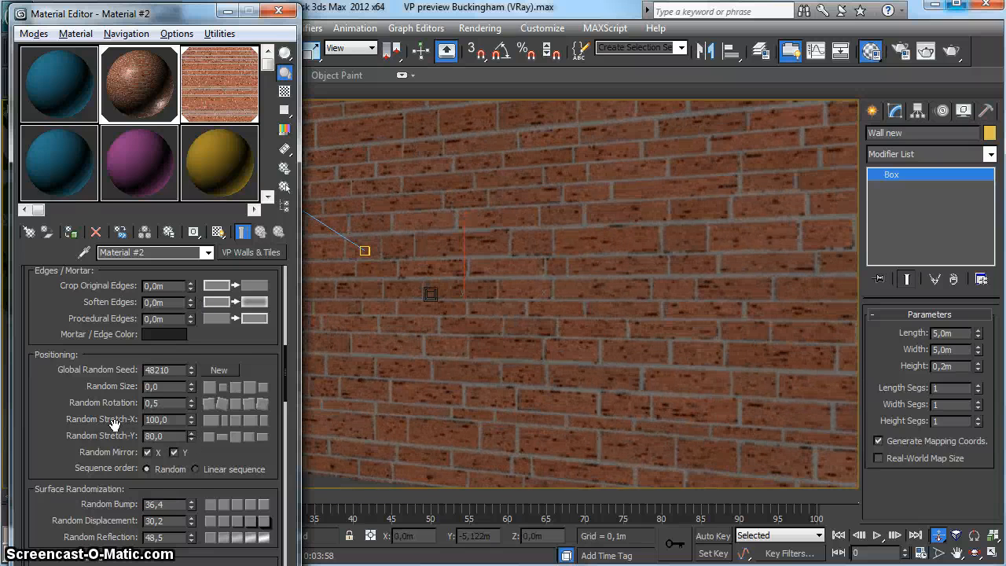
# - Set both Random Value and Random Saturation in the brick color randomization to 50
pyautogui.scroll(-5, 114, 425)
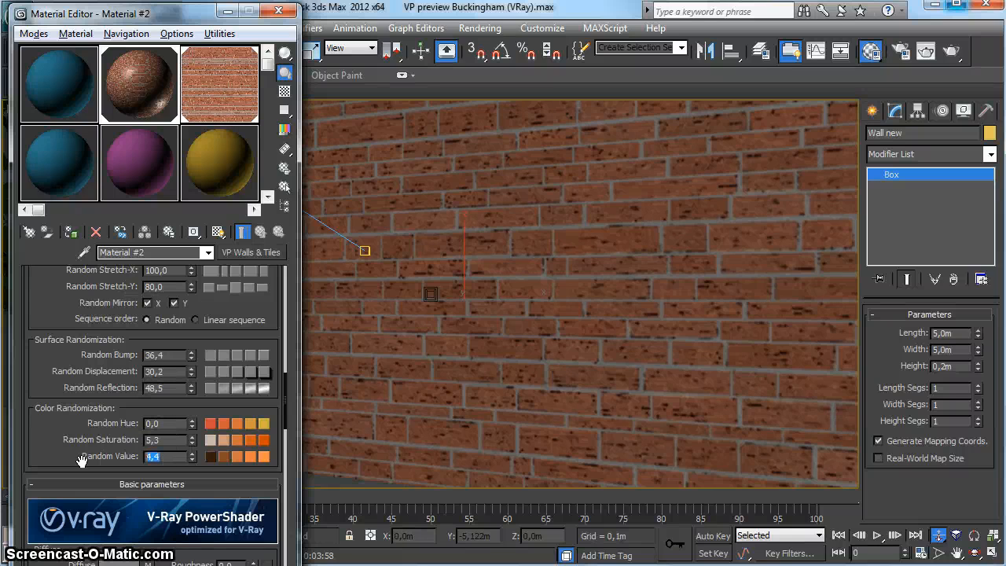
pyautogui.hotkey('shift', 'Tab')
pyautogui.write('50')
pyautogui.press('Return')
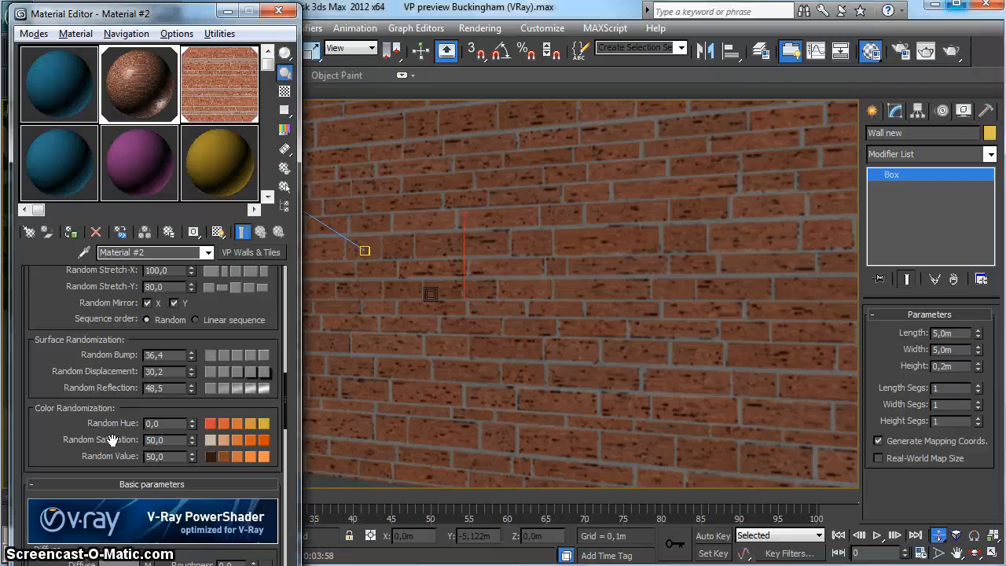
# - Render the camera view to check the randomized bricks, and cancel and close the render
pyautogui.hotkey('shift', 'q')
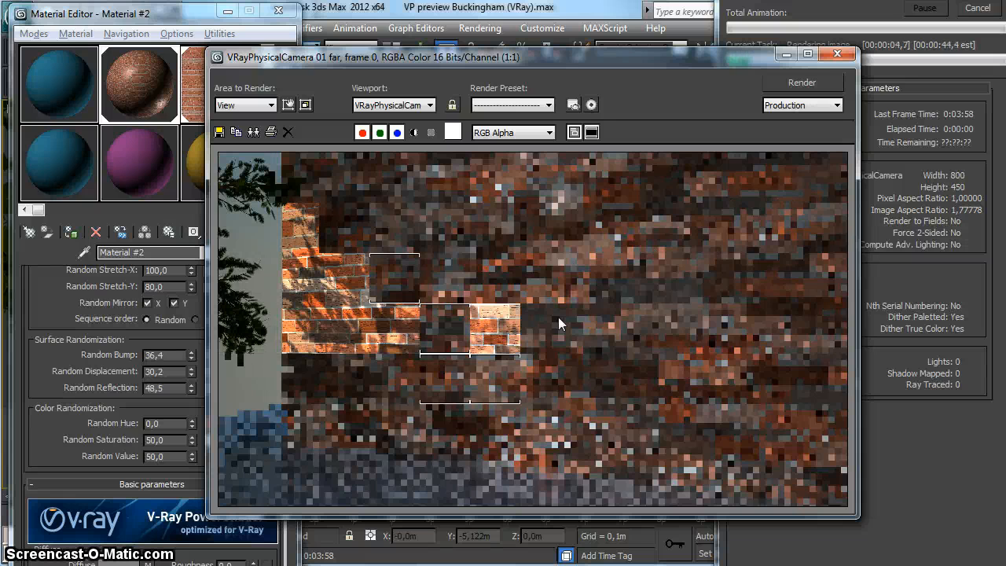
pyautogui.click(978, 11)
pyautogui.click(838, 55)
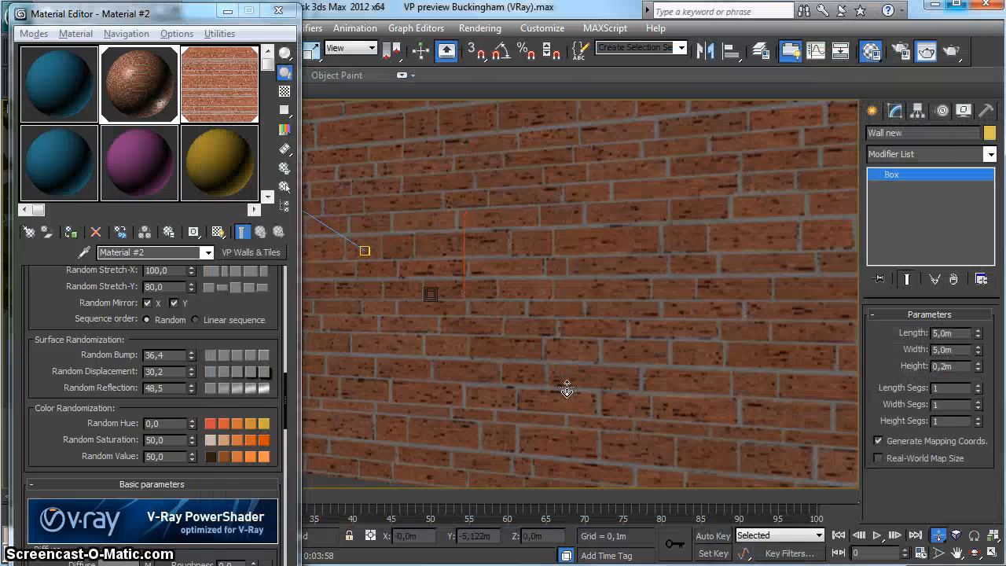
# - Load the Roeben Accum bitmaps from the Walls & Tiles Texture library into the Material #2 wall material
pyautogui.keyDown('alt'); pyautogui.moveTo(640, 361); pyautogui.dragTo(528, 343, button='middle'); pyautogui.keyUp('alt')
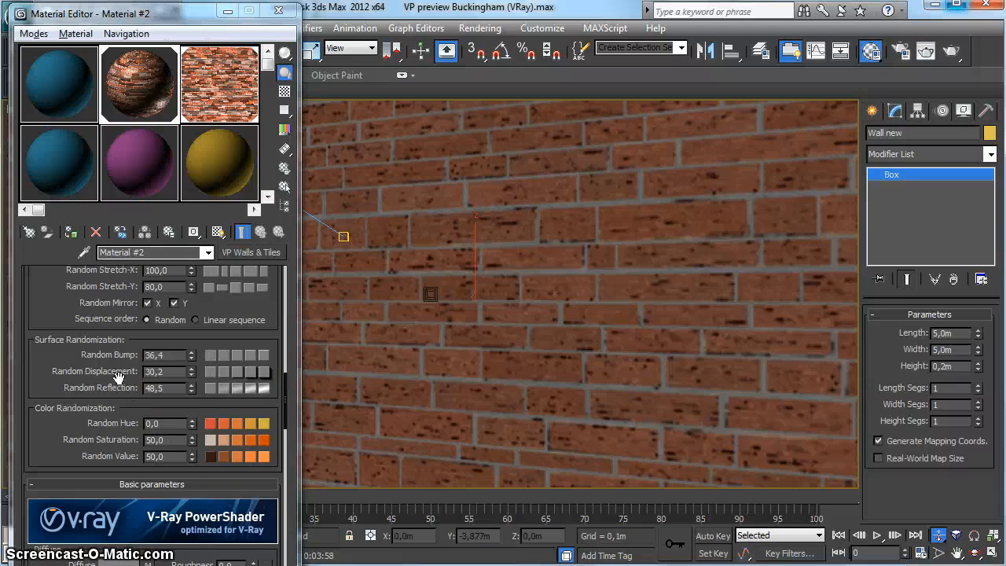
pyautogui.scroll(5, 113, 554)
pyautogui.scroll(8, 113, 554)
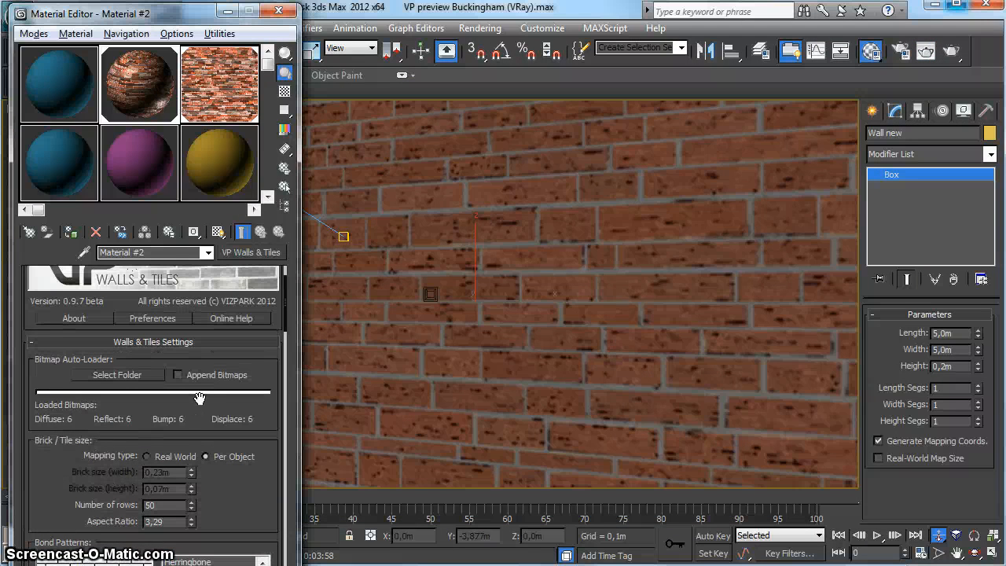
pyautogui.click(136, 382)
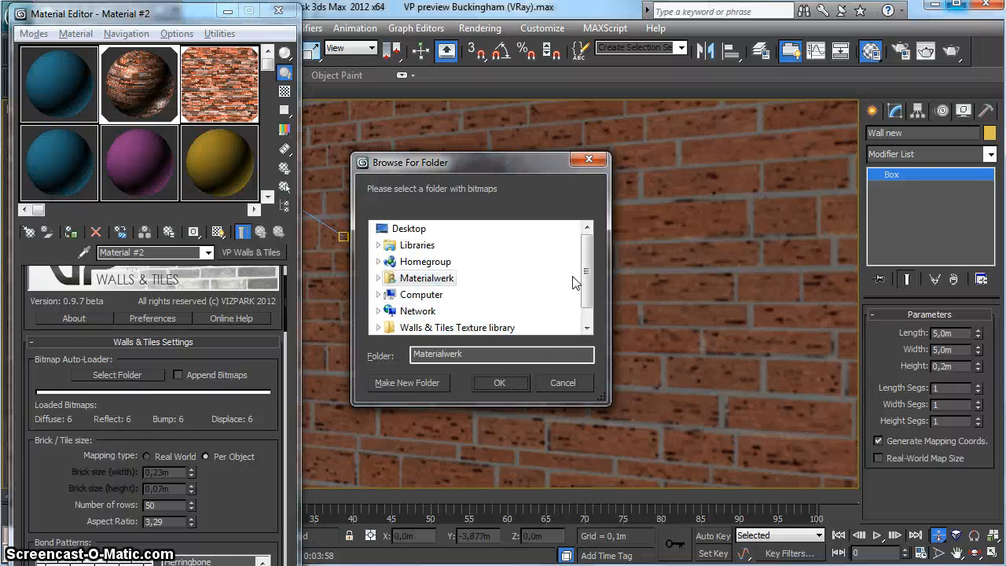
pyautogui.moveTo(588, 280); pyautogui.dragTo(573, 322)
pyautogui.click(378, 310)
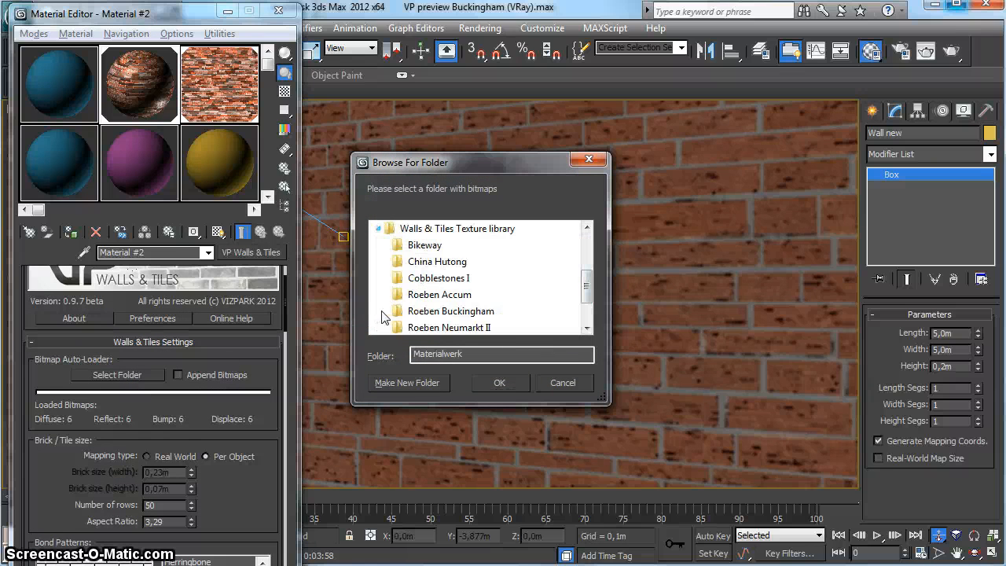
pyautogui.click(468, 297)
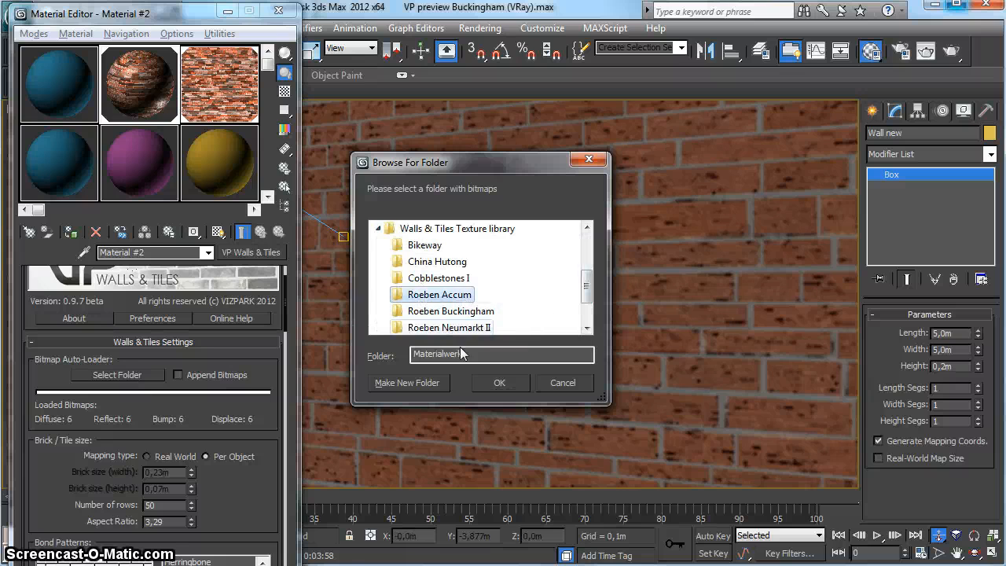
pyautogui.click(491, 383)
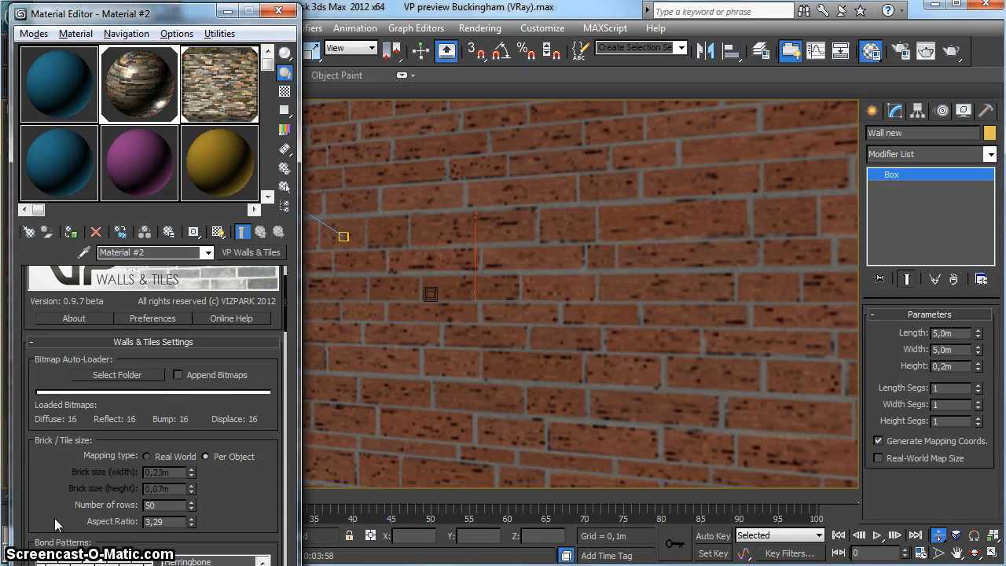
# - Enlarge the diffuse map preview briefly, and test-render the camera view with the Roeben Accum texture, cancelling partway
pyautogui.doubleClick(206, 78)
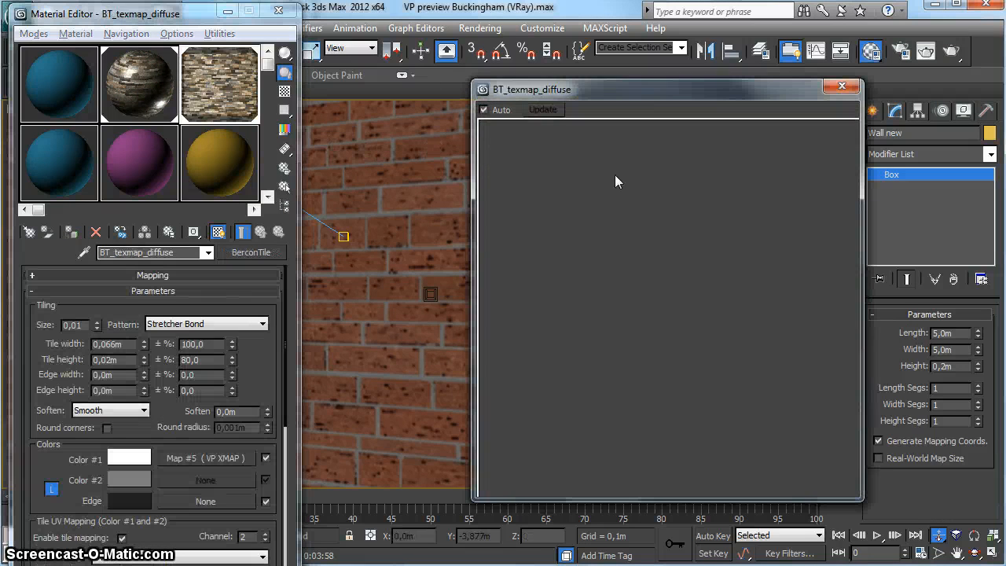
pyautogui.click(848, 89)
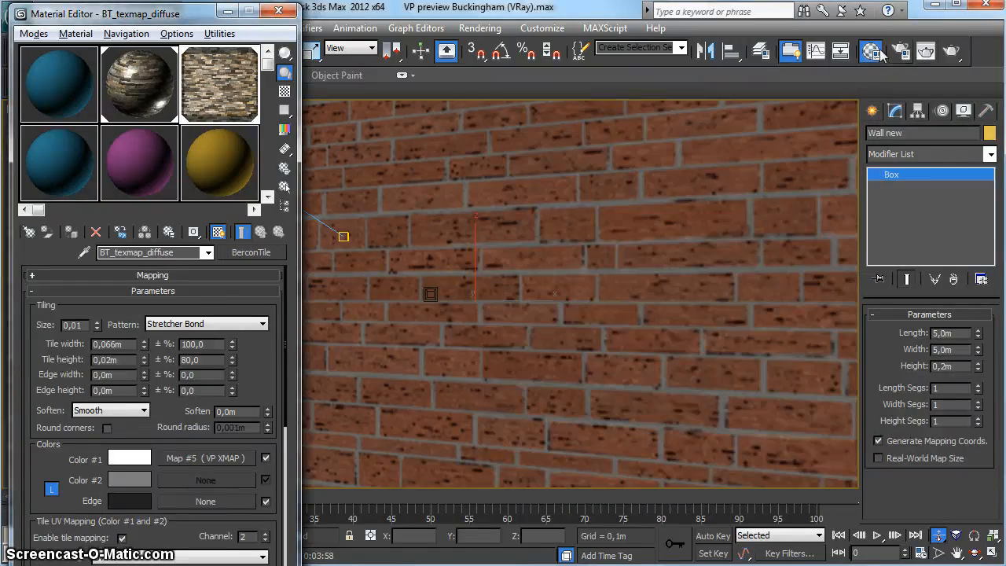
pyautogui.click(951, 52)
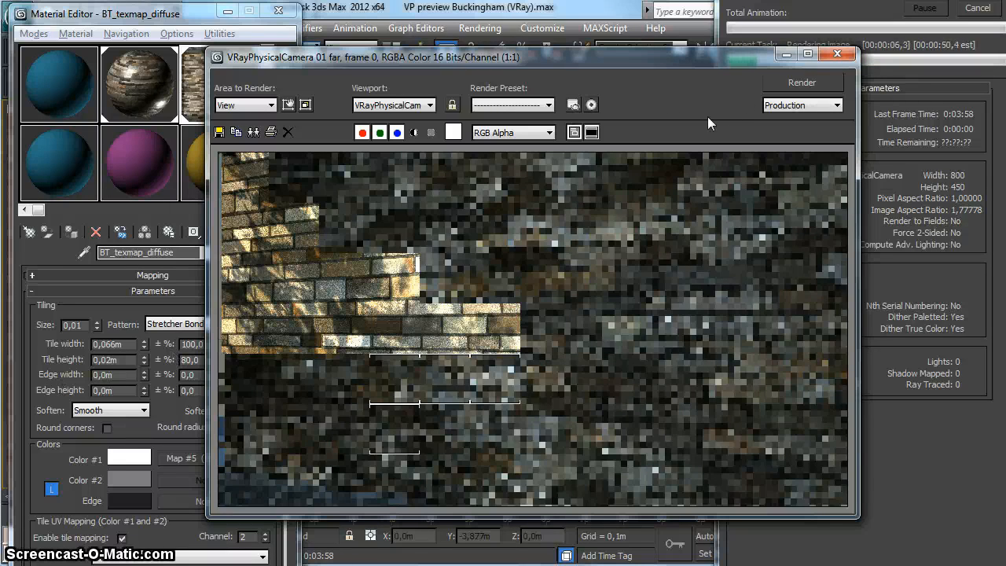
pyautogui.click(978, 8)
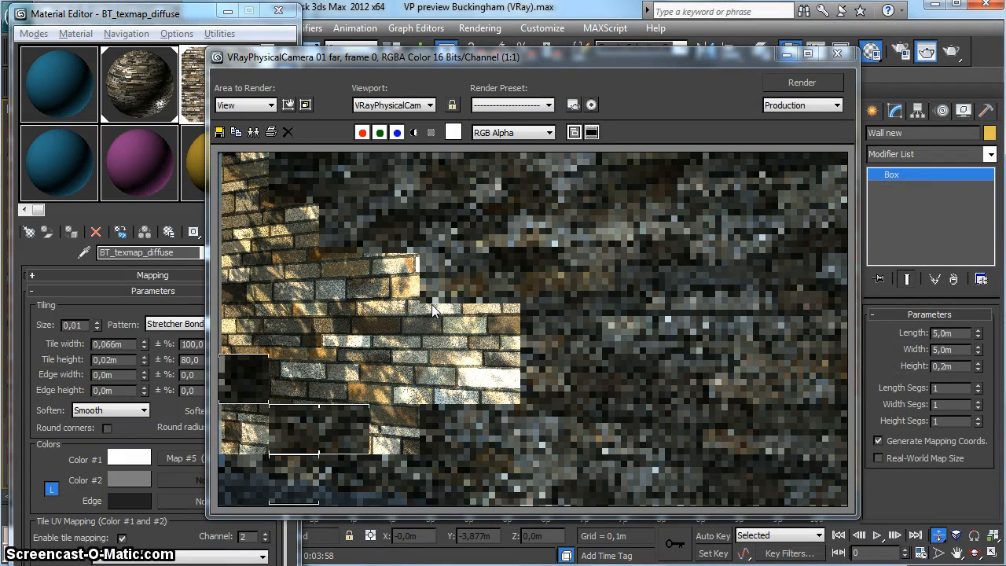
# - Switch to the VP preview cobblestones scene and set the Cobblestones material's bond pattern to Stack Bond
pyautogui.hotkey('alt', 'Tab')
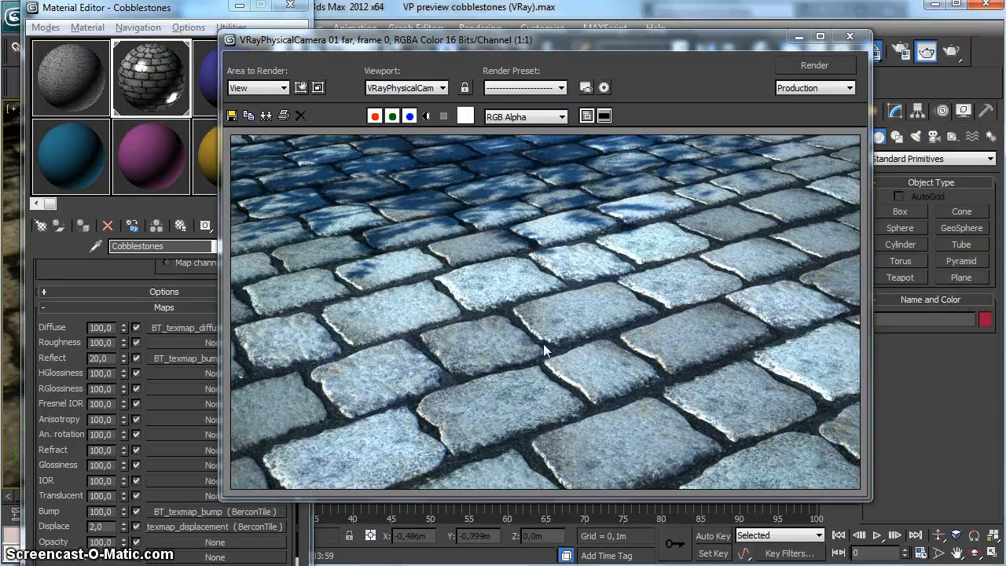
pyautogui.click(849, 36)
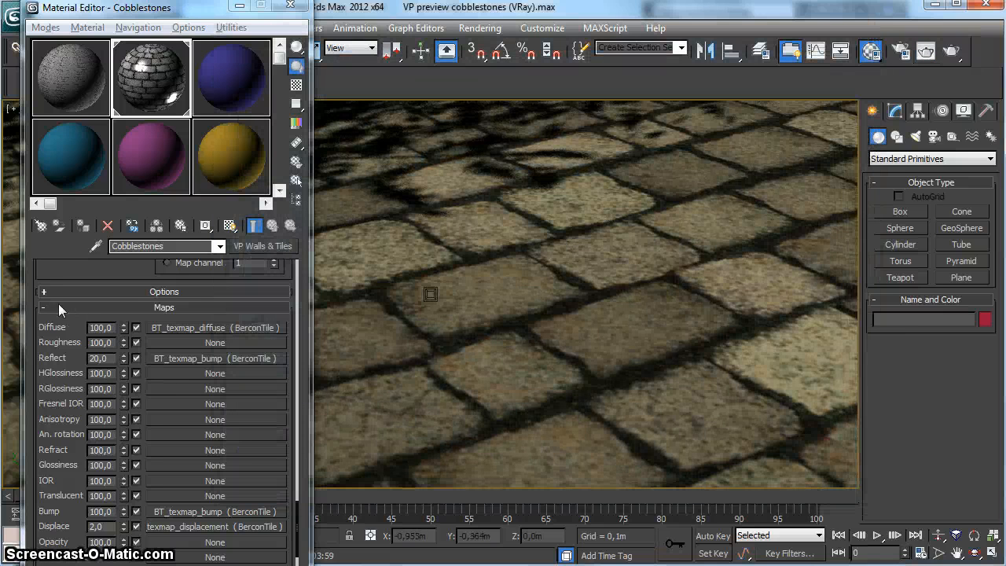
pyautogui.scroll(10, 55, 331)
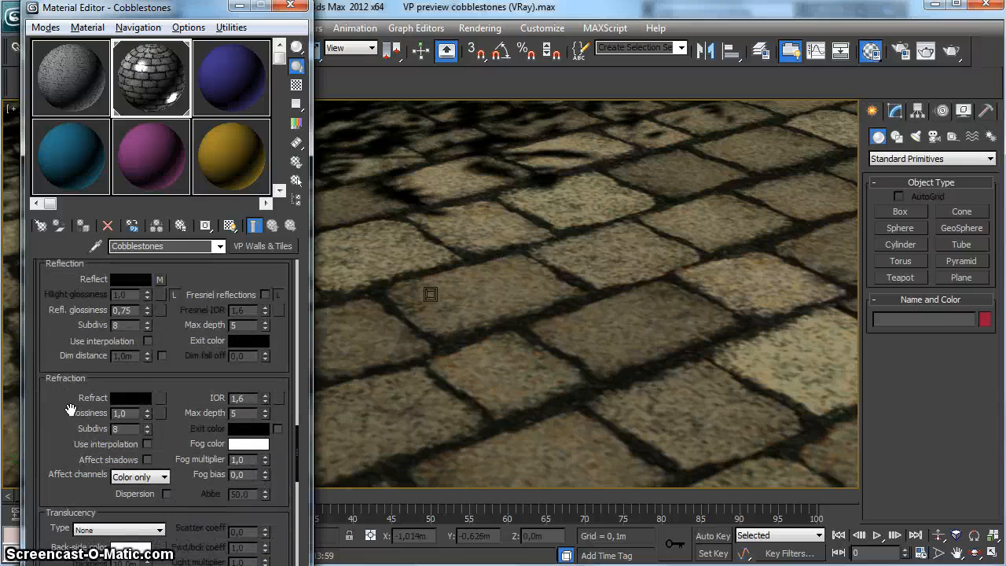
pyautogui.scroll(10, 198, 445)
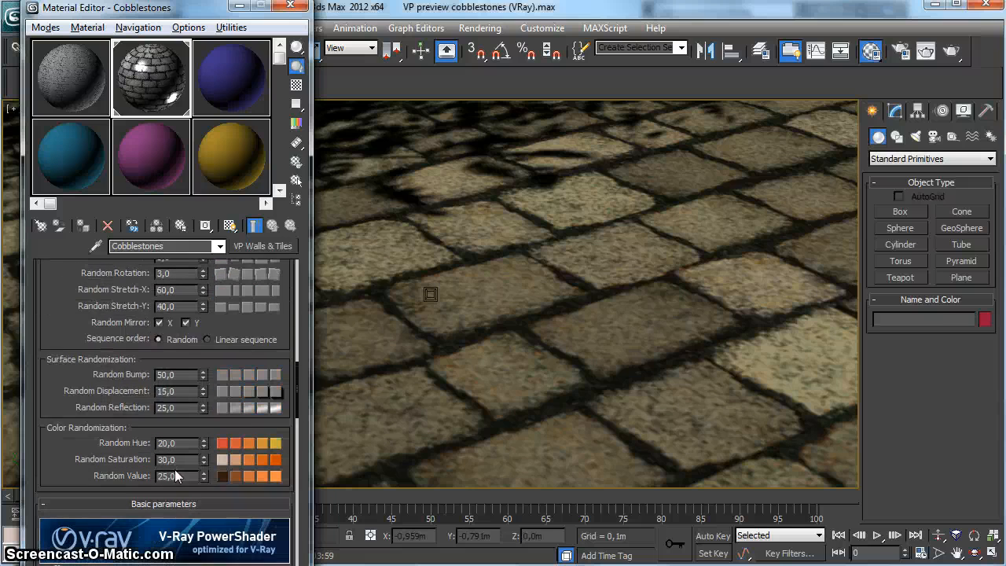
pyautogui.scroll(3, 93, 358)
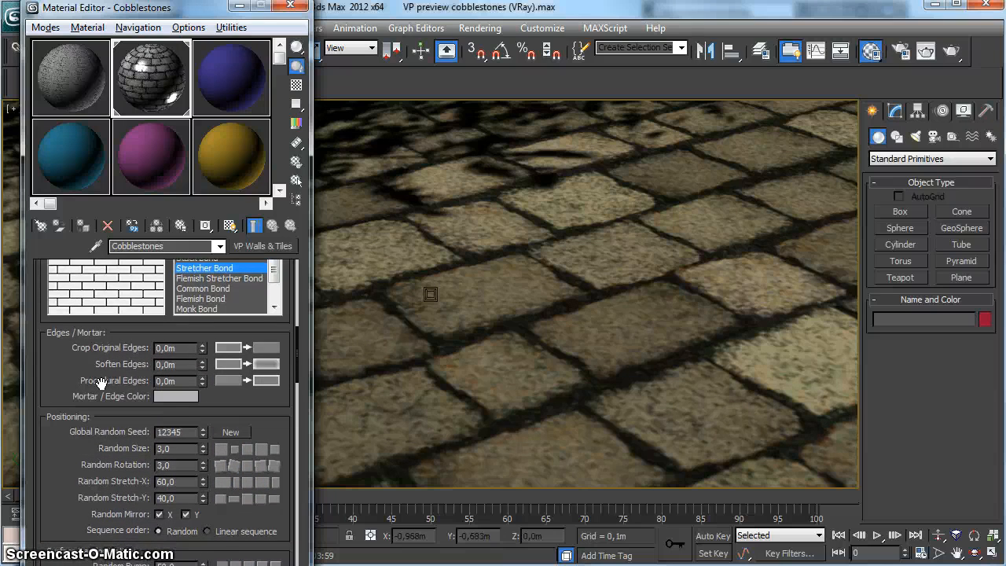
pyautogui.click(224, 318)
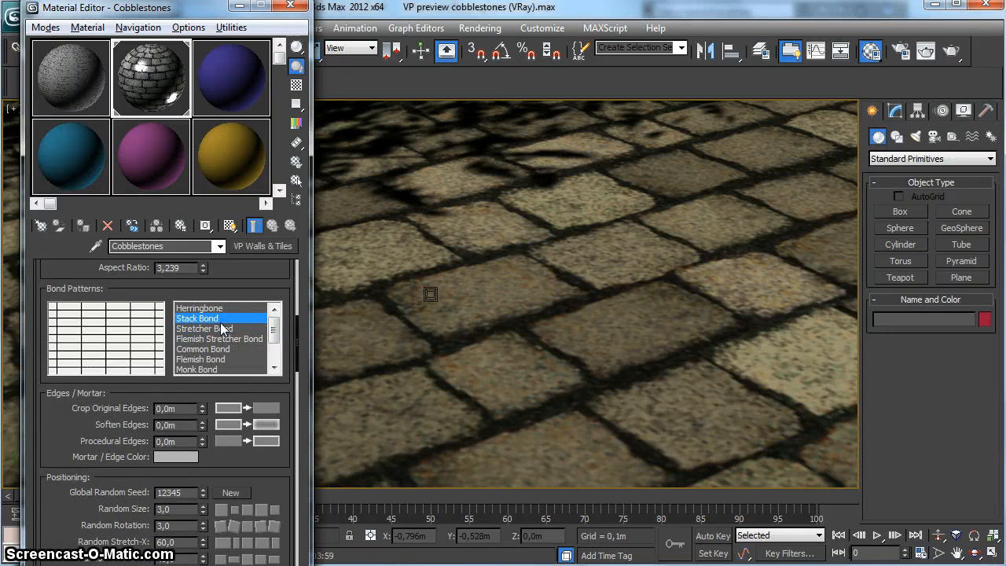
# - Set the cobblestones' Random Stretch-X to 10
pyautogui.scroll(-3, 83, 445)
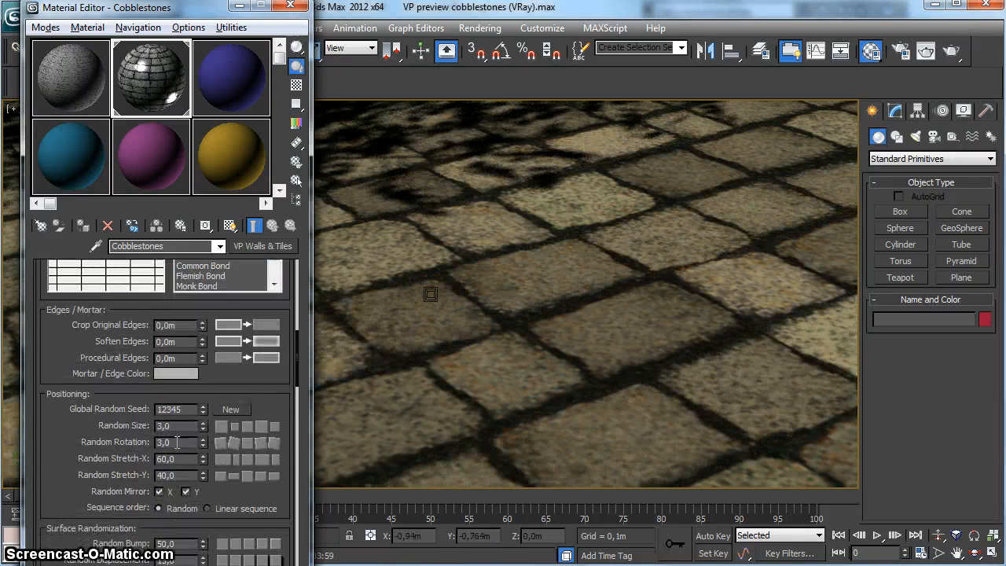
pyautogui.moveTo(184, 458); pyautogui.dragTo(127, 475)
pyautogui.write('10')
pyautogui.press('Return')
# - Set the cobblestones' Number of rows to 70 and Aspect Ratio to 1
pyautogui.scroll(4, 150, 348)
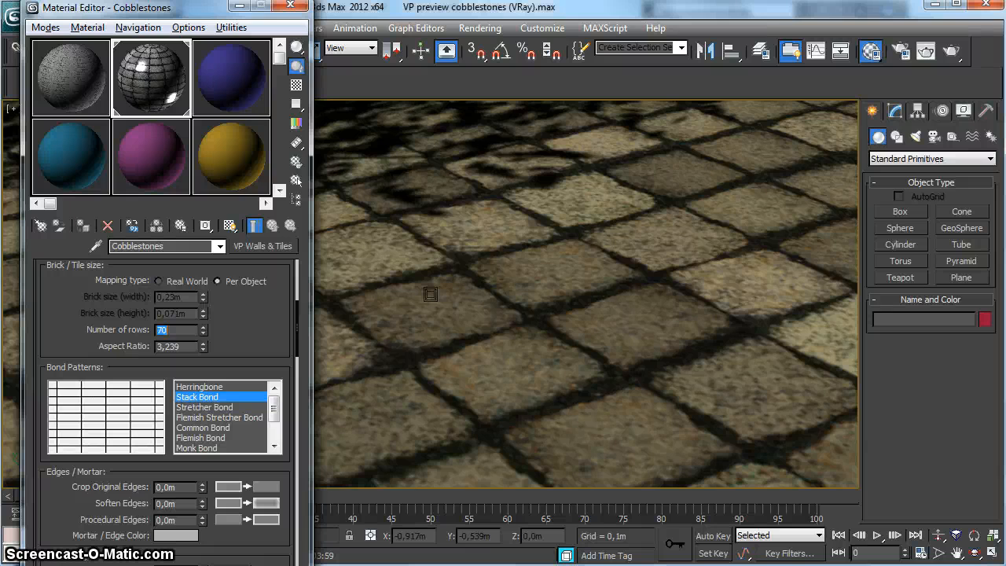
pyautogui.scroll(-1, 97, 494)
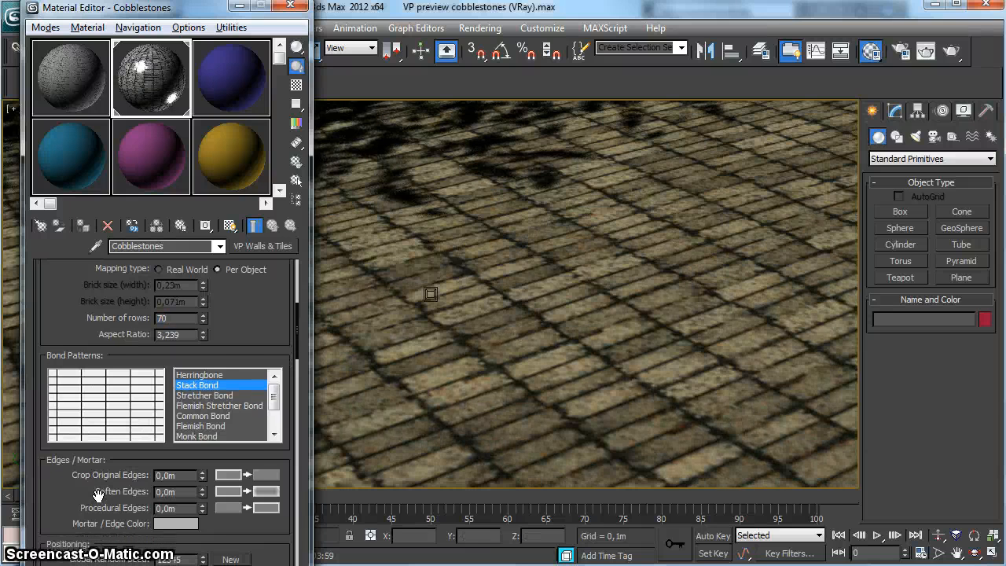
pyautogui.moveTo(184, 336); pyautogui.dragTo(146, 336)
pyautogui.write('1')
pyautogui.press('Return')
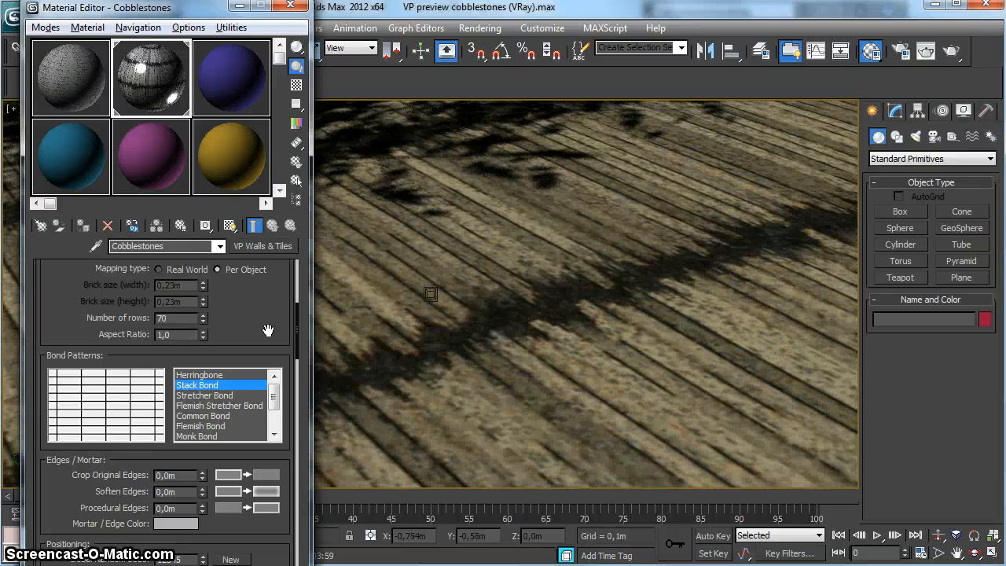
pyautogui.click(203, 318)
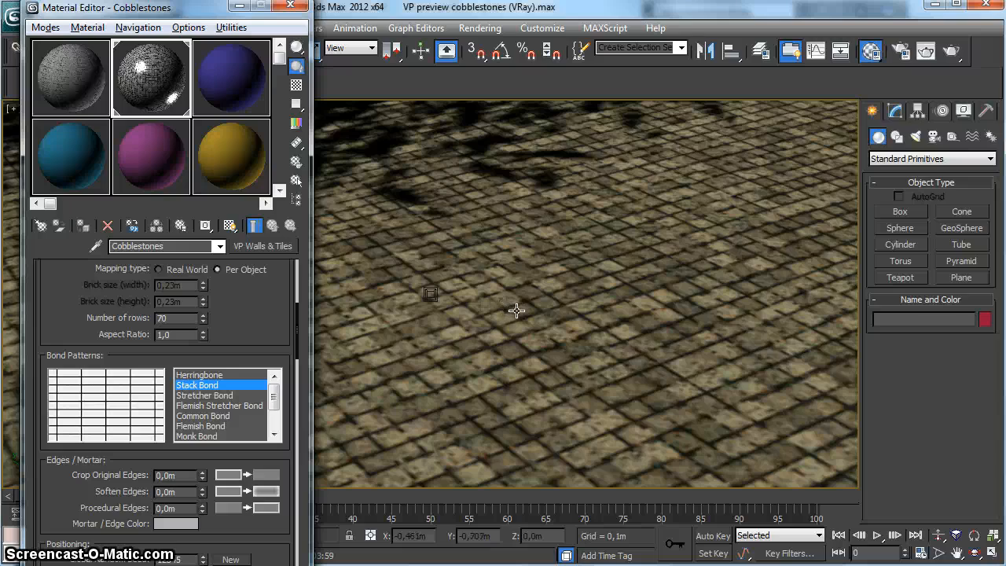
# - Render the camera view of the stack-bond paving and review the material's positioning, surface and color randomization settings
pyautogui.click(951, 51)
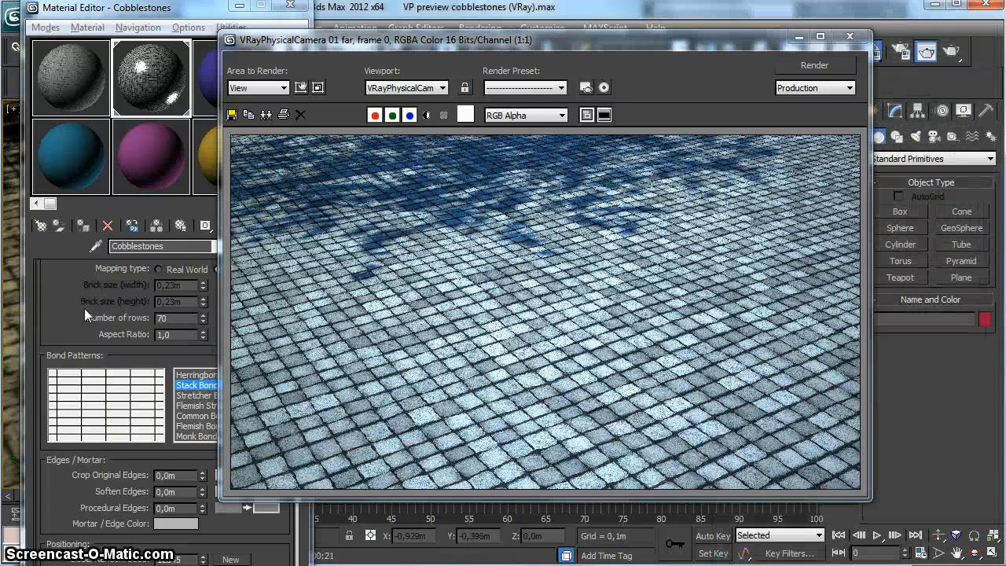
pyautogui.moveTo(88, 306); pyautogui.dragTo(257, 312)
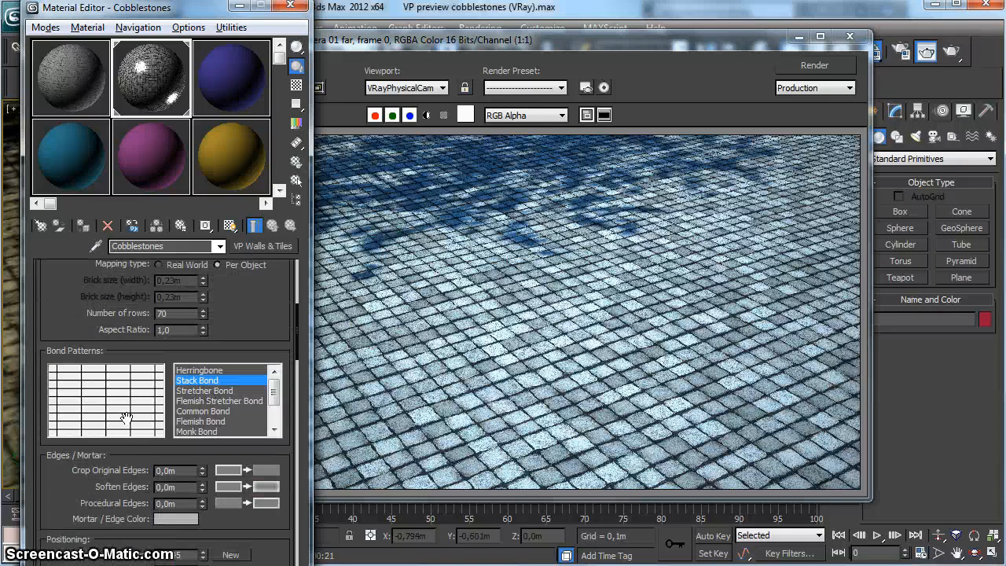
pyautogui.moveTo(123, 497); pyautogui.dragTo(102, 375)
pyautogui.moveTo(98, 438); pyautogui.dragTo(96, 370)
pyautogui.moveTo(102, 416); pyautogui.dragTo(101, 342)
pyautogui.moveTo(101, 400); pyautogui.dragTo(102, 393)
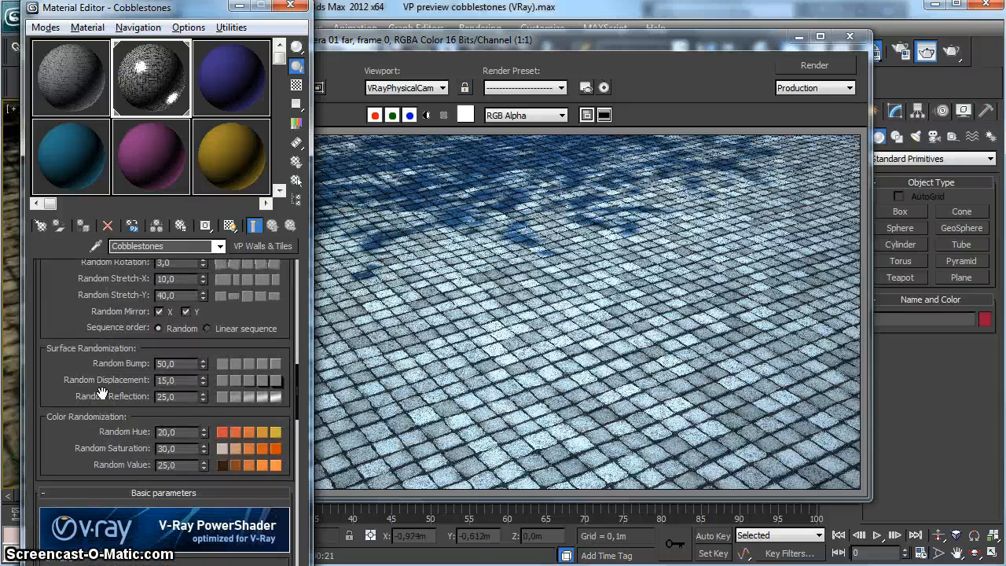